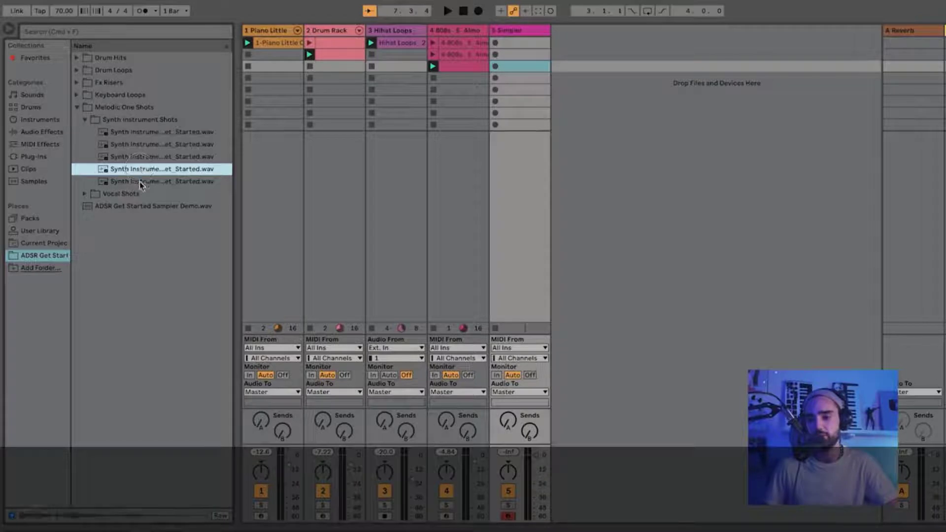
# Audition the synth instrument shots and load Synth Instrument_2_Tremolo_G into Simpler on track 5
pyautogui.click(142, 182)
pyautogui.click(139, 149)
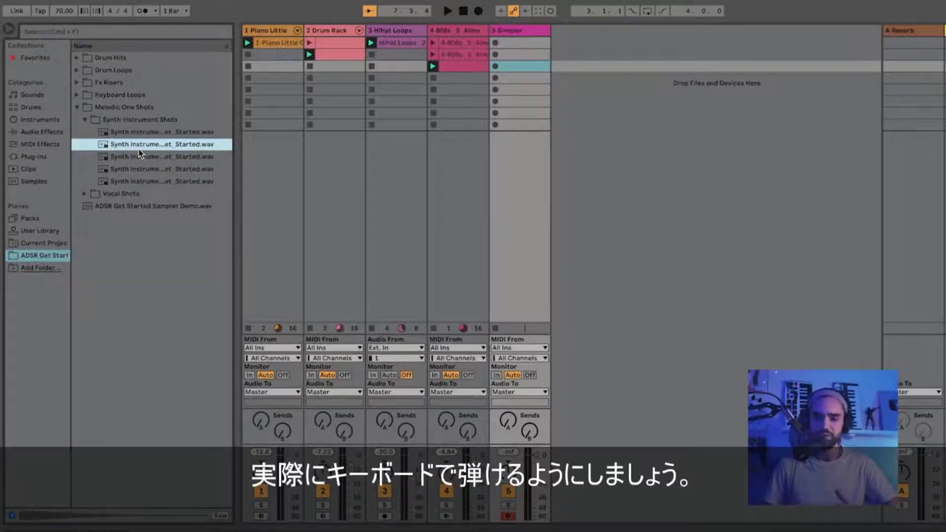
pyautogui.moveTo(119, 128); pyautogui.dragTo(262, 422)
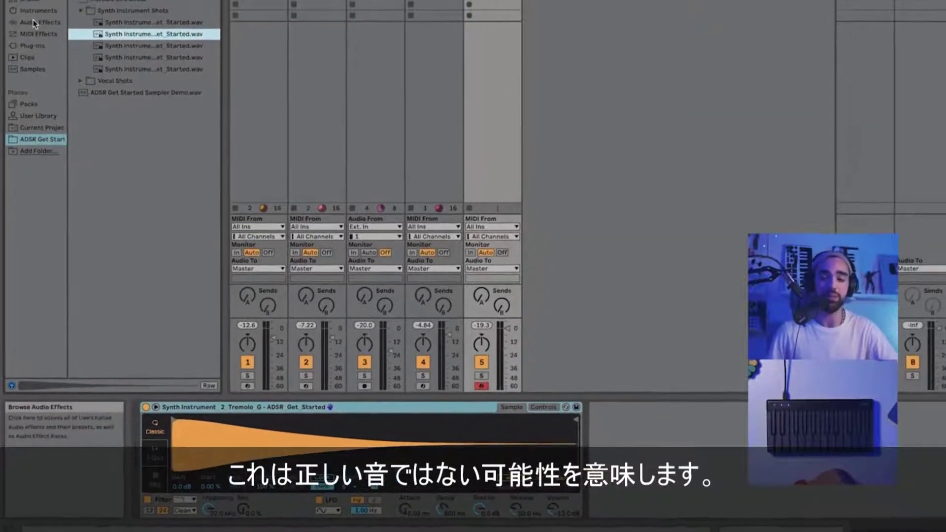
# Add the Tuner audio effect after Simpler on track 5
pyautogui.click(34, 22)
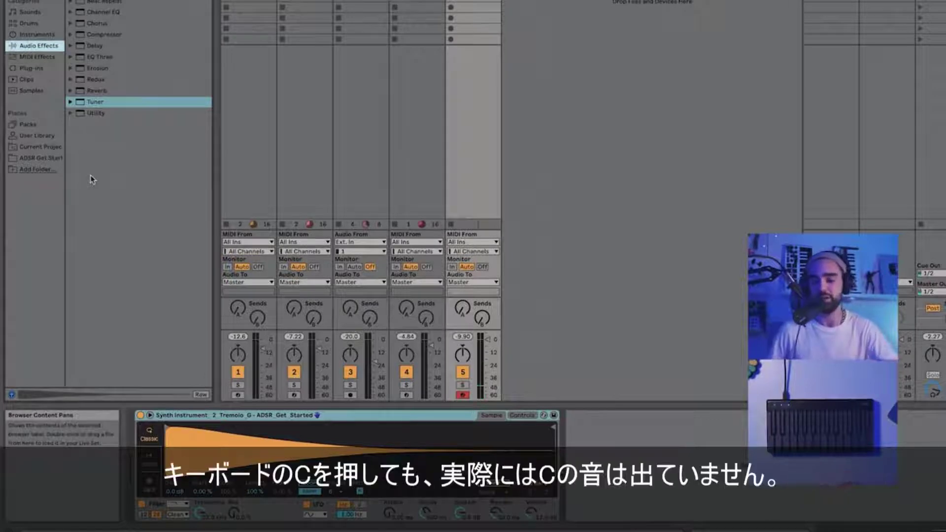
pyautogui.moveTo(80, 104)
pyautogui.mouseDown()
pyautogui.moveTo(183, 162)
pyautogui.moveTo(86, 105)
pyautogui.mouseUp()
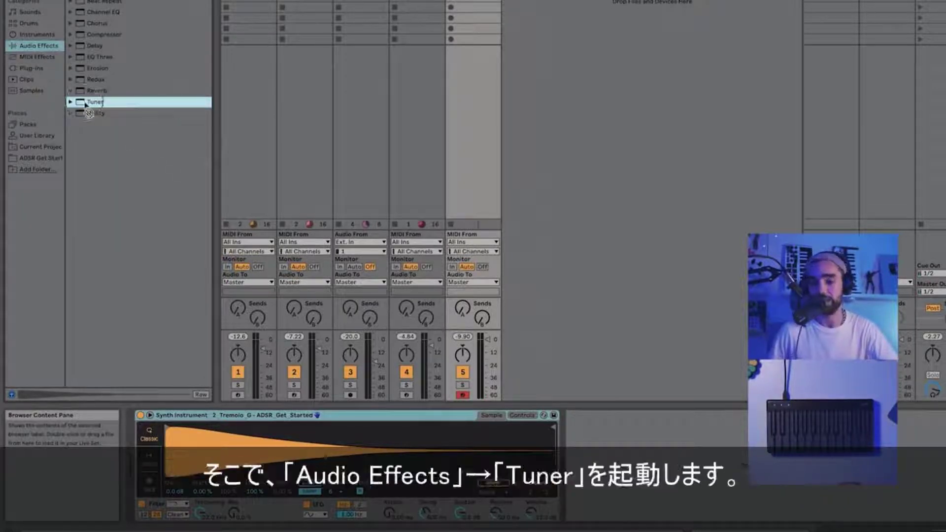
pyautogui.moveTo(640, 481); pyautogui.dragTo(640, 472)
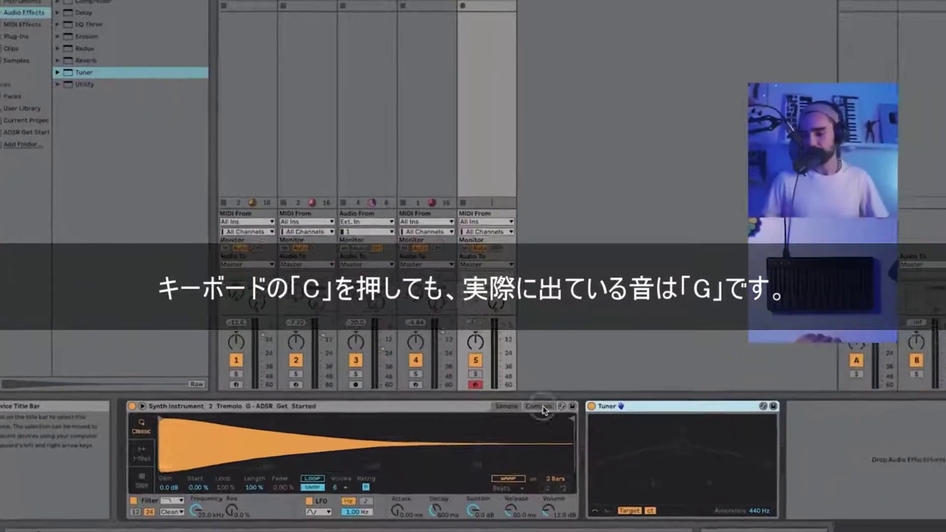
# Set Simpler's transposition to -7 st in its playback controls
pyautogui.click(527, 419)
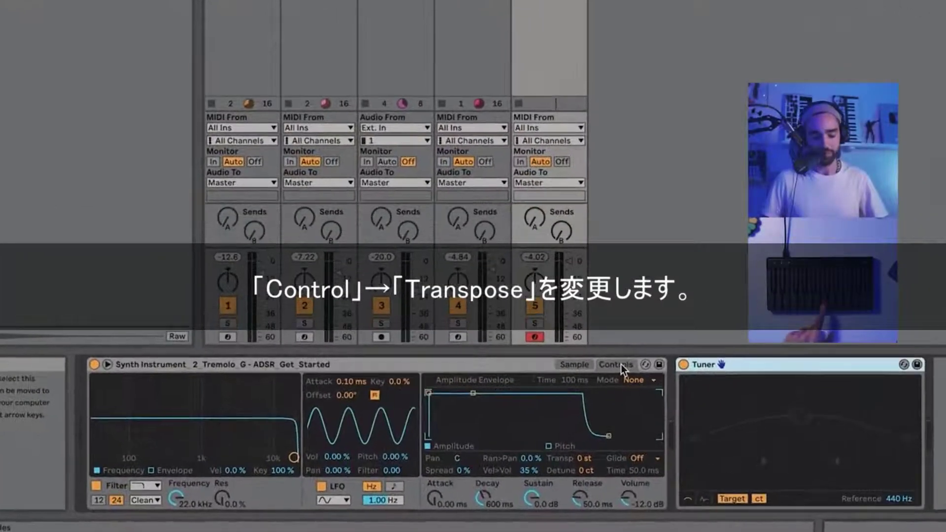
pyautogui.click(586, 460)
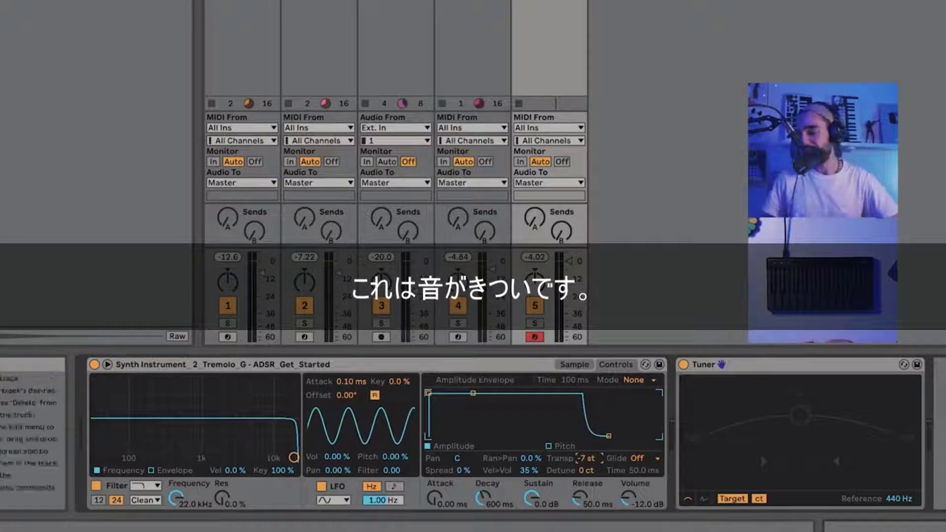
# Return to Simpler's waveform view and set the amplitude envelope to 87.2 ms attack and 5.20 s release
pyautogui.click(573, 368)
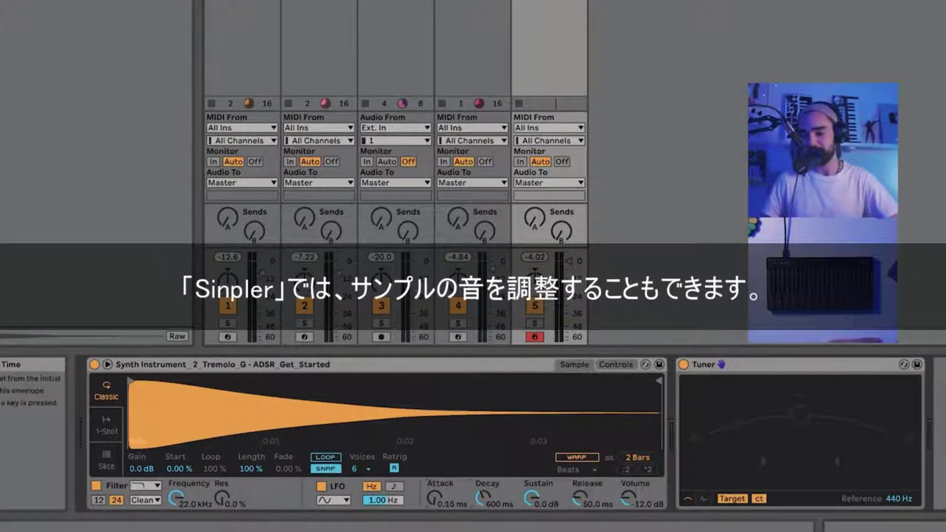
pyautogui.moveTo(434, 498); pyautogui.dragTo(434, 505)
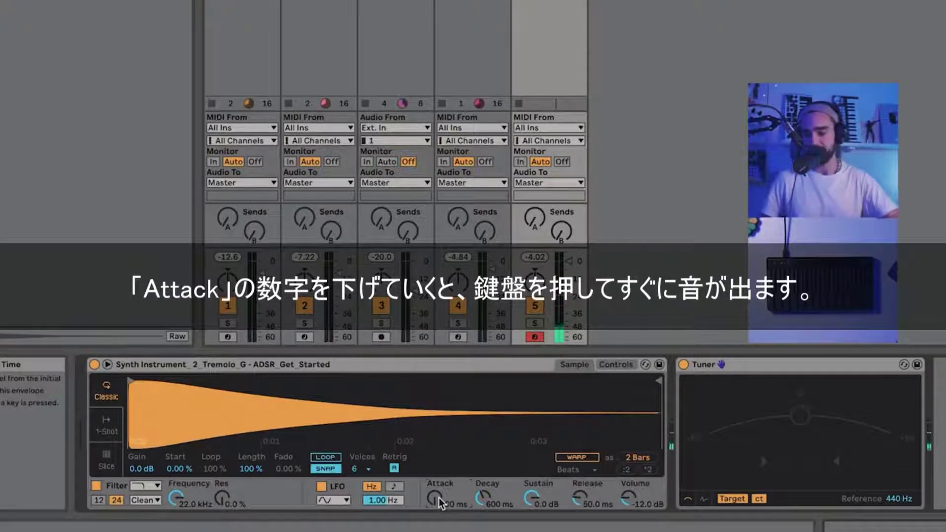
pyautogui.moveTo(439, 498); pyautogui.dragTo(439, 493)
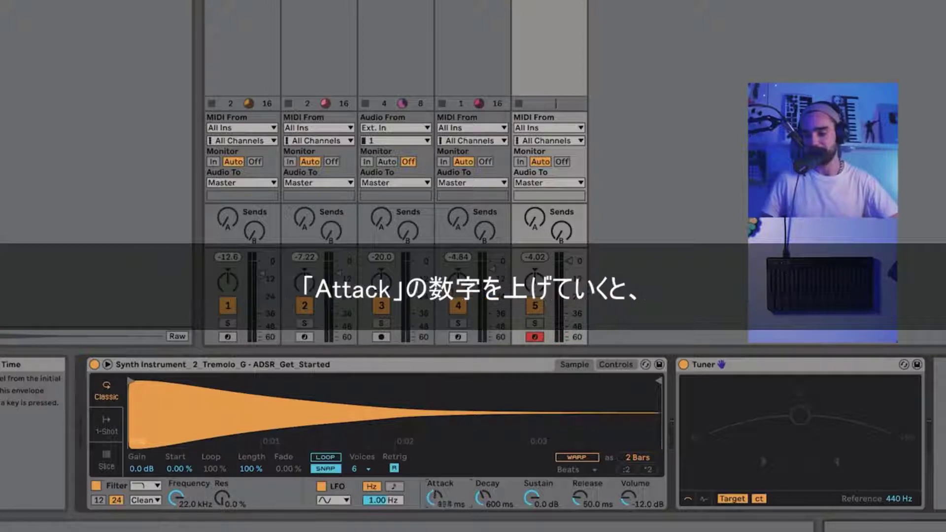
pyautogui.moveTo(434, 498)
pyautogui.mouseDown()
pyautogui.moveTo(434, 482)
pyautogui.moveTo(436, 503)
pyautogui.mouseUp()
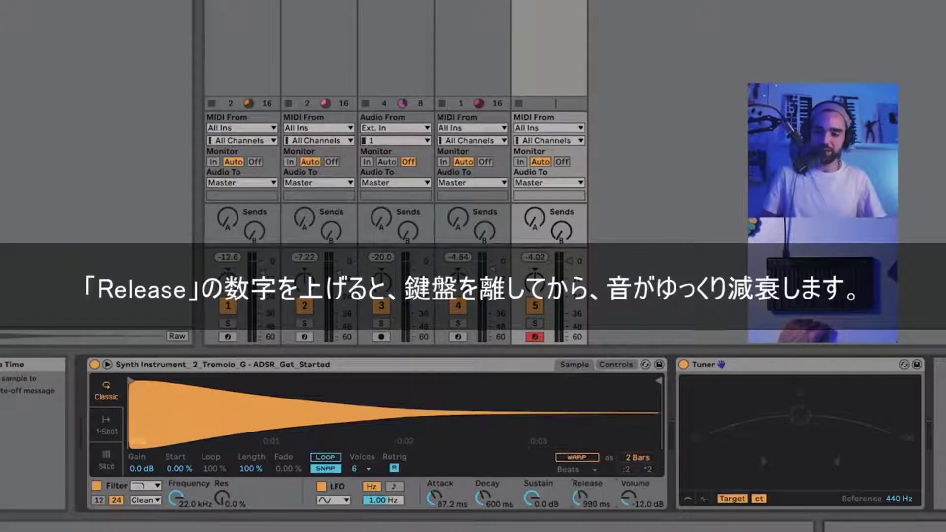
pyautogui.moveTo(578, 503); pyautogui.dragTo(575, 479)
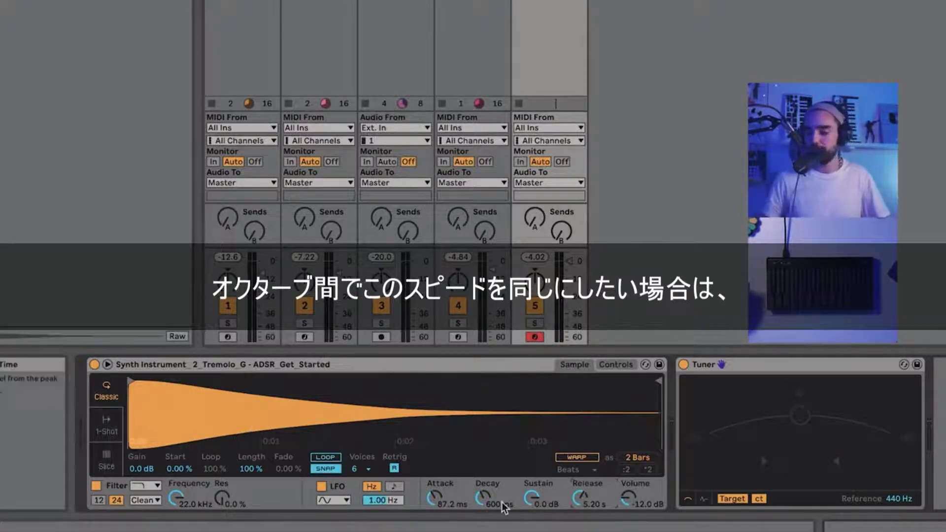
# Turn on warping for the Simpler sample and set its warp mode to Tones
pyautogui.click(563, 458)
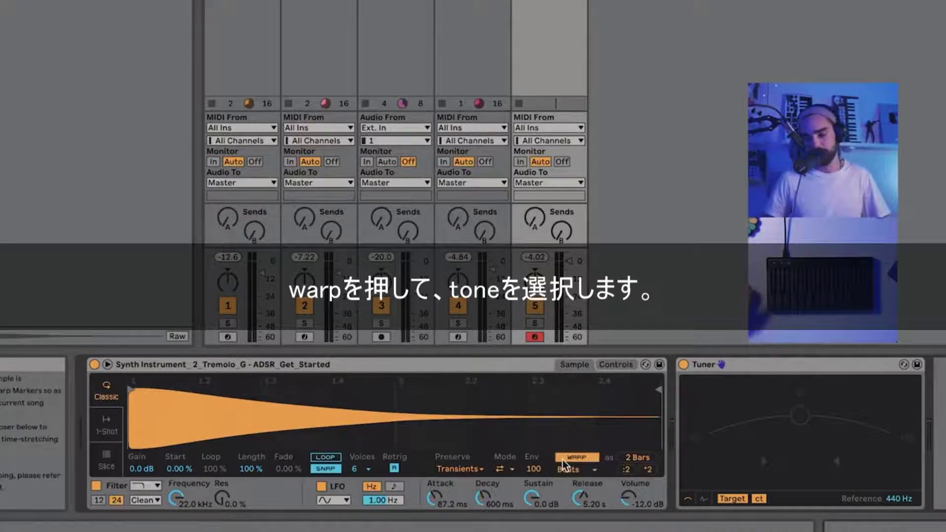
pyautogui.click(558, 471)
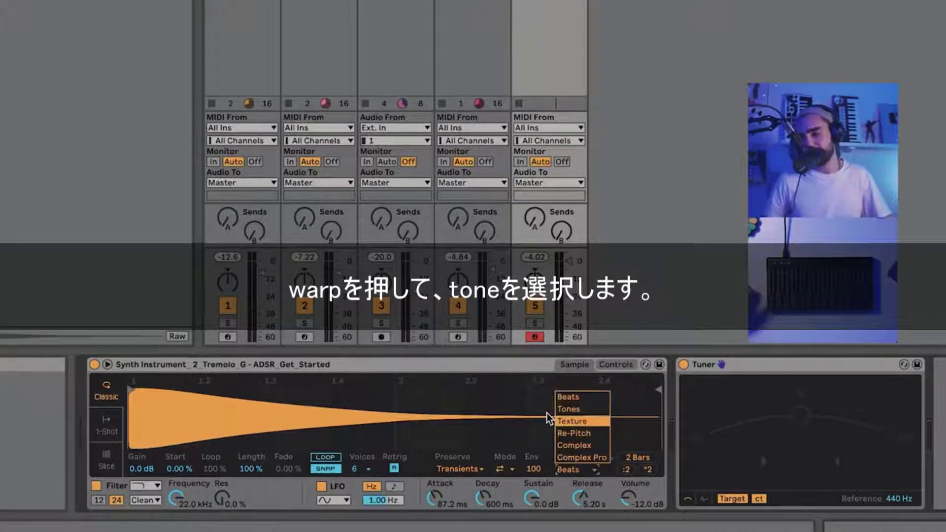
pyautogui.click(571, 409)
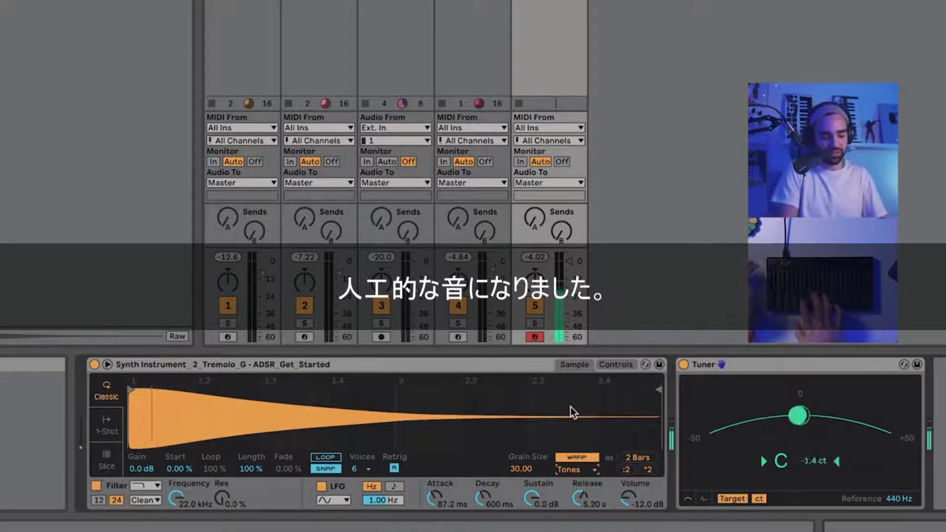
# Change the sample's warp mode to Complex Pro
pyautogui.click(593, 472)
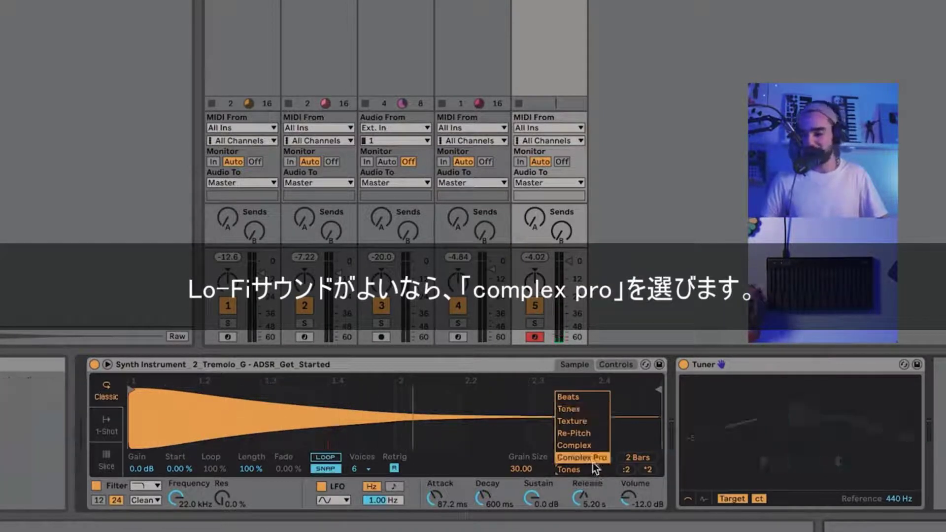
pyautogui.click(593, 459)
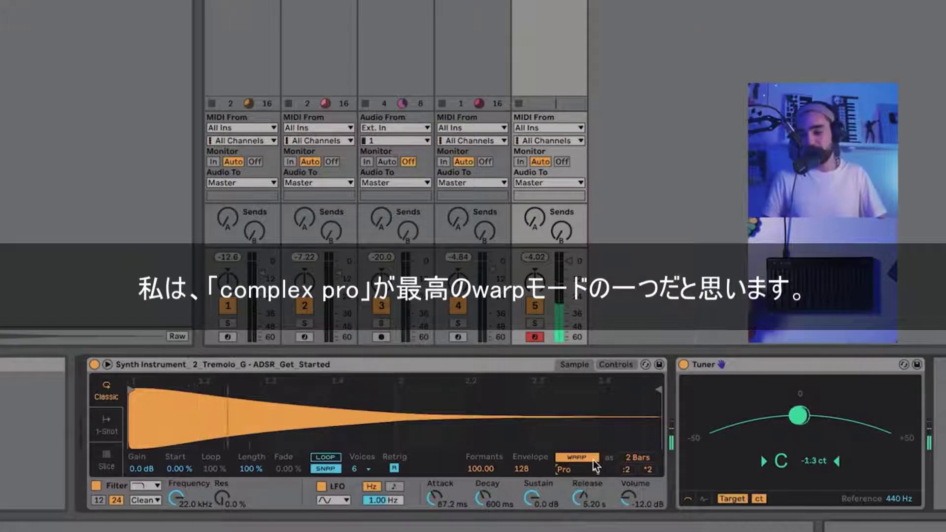
pyautogui.click(580, 469)
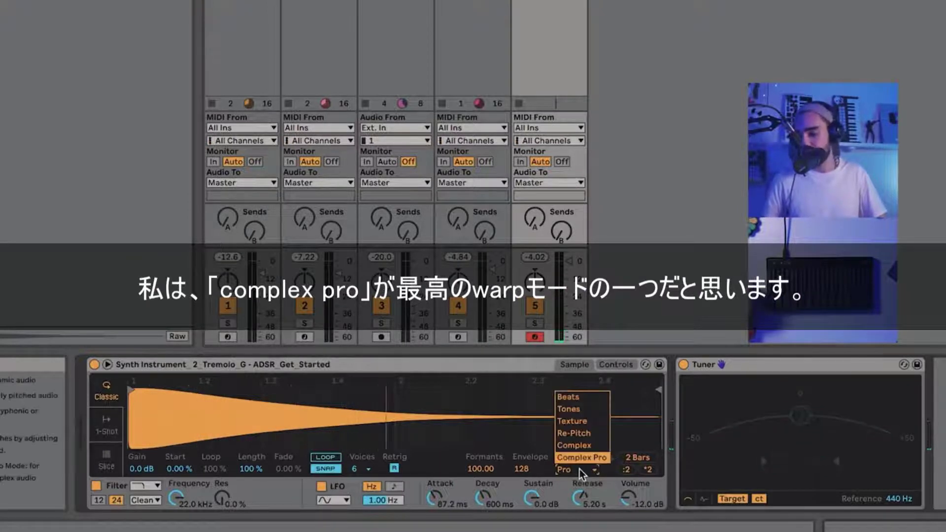
pyautogui.click(580, 469)
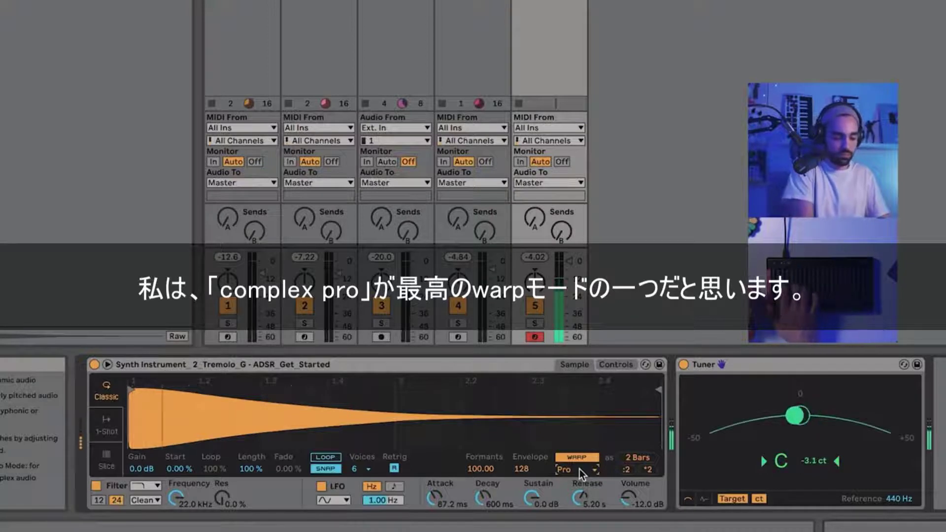
# Try the Tones warp mode for comparison, and return the sample to Complex Pro
pyautogui.click(579, 469)
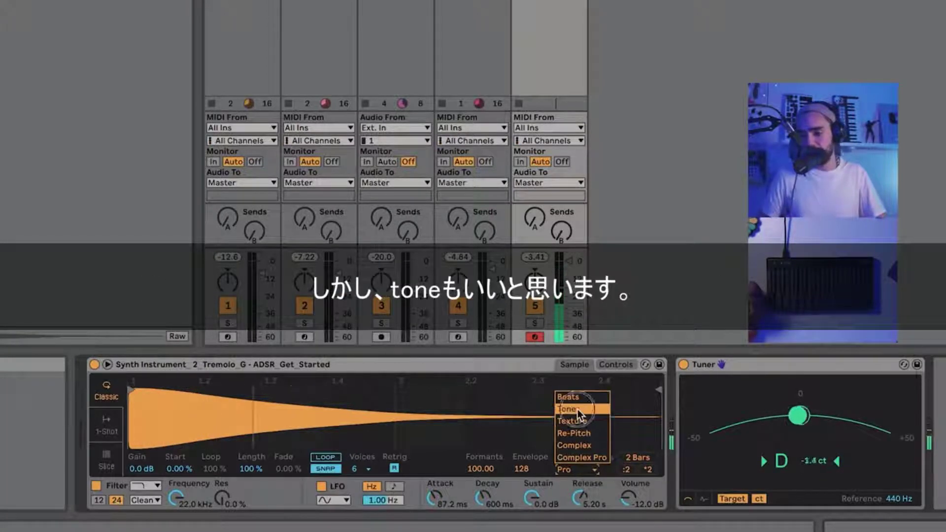
pyautogui.click(578, 410)
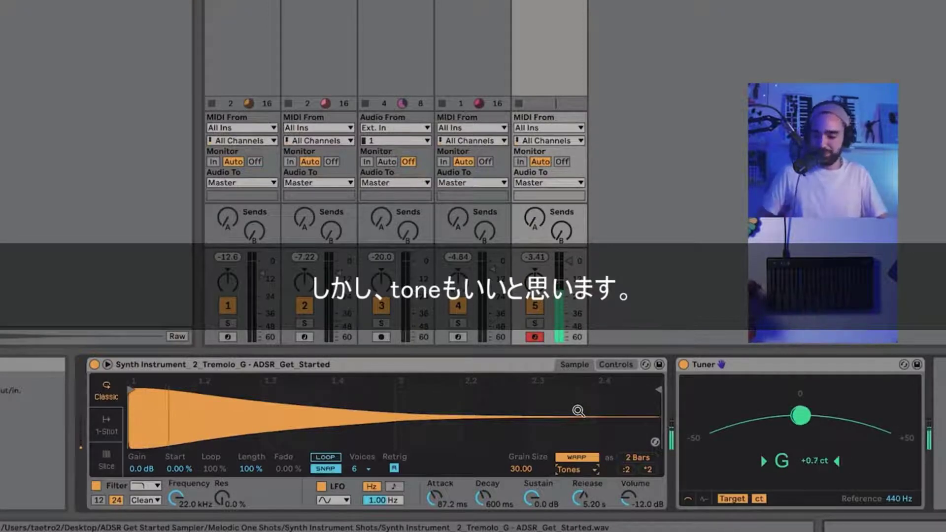
pyautogui.click(572, 469)
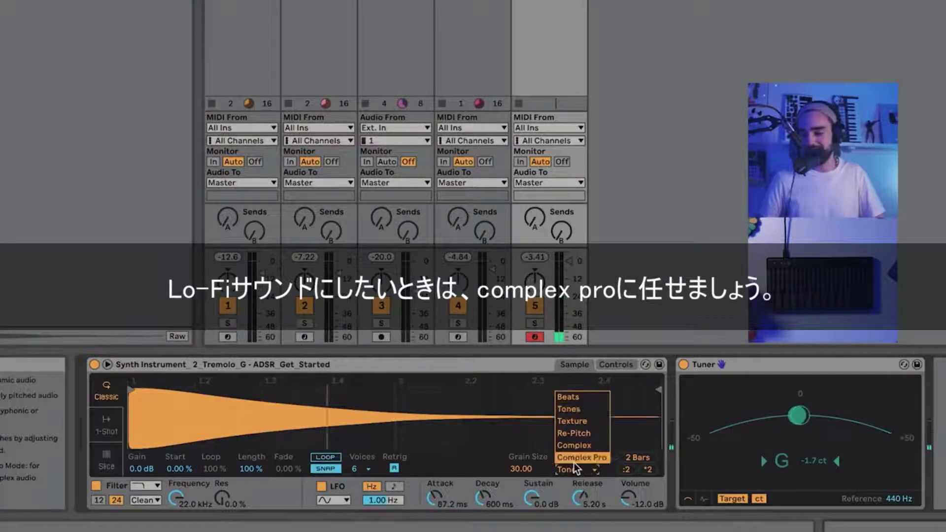
pyautogui.click(575, 459)
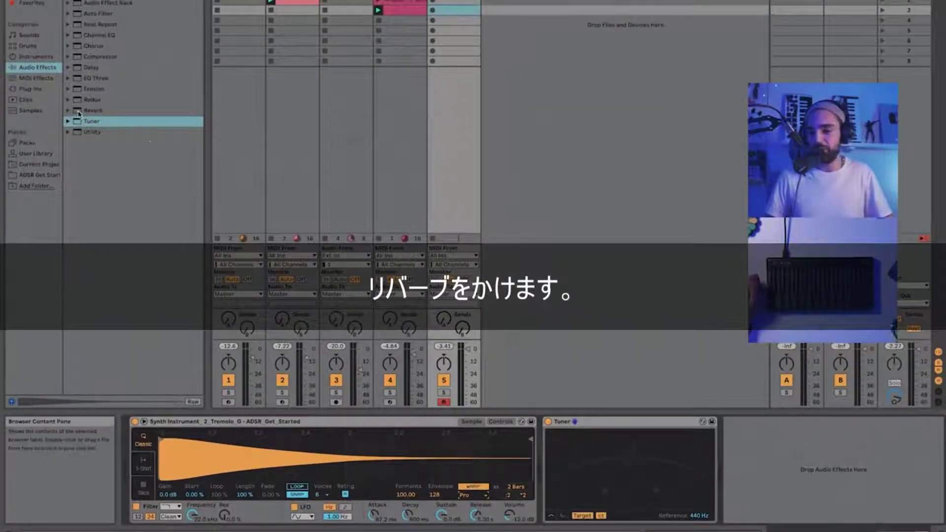
pyautogui.moveTo(77, 113); pyautogui.dragTo(359, 175)
pyautogui.moveTo(742, 432); pyautogui.dragTo(743, 434)
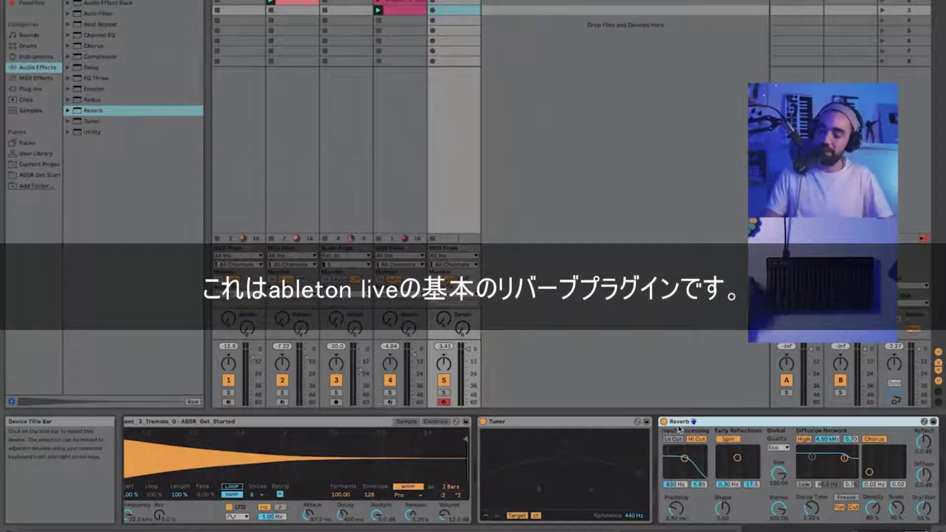
pyautogui.press('Delete')
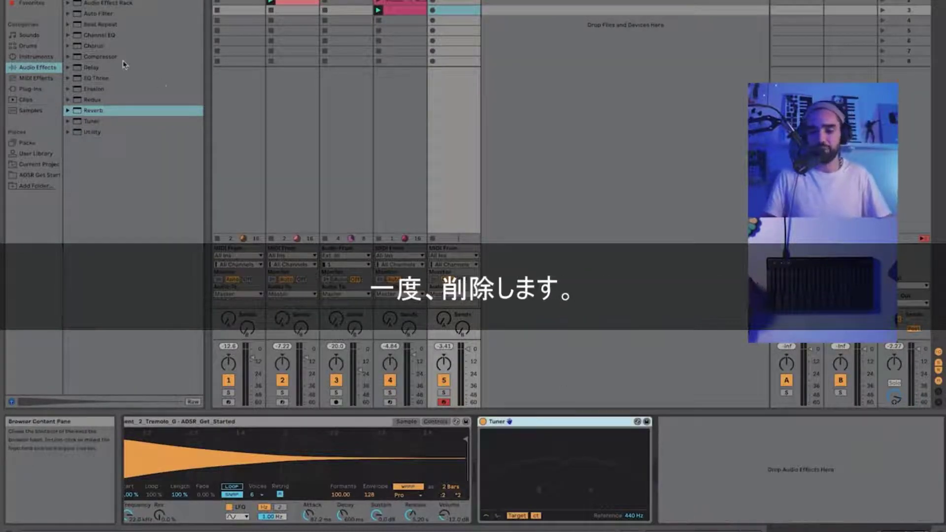
# Load the Cathedral preset from Reverb's Hall presets after Tuner in the device chain
pyautogui.click(68, 111)
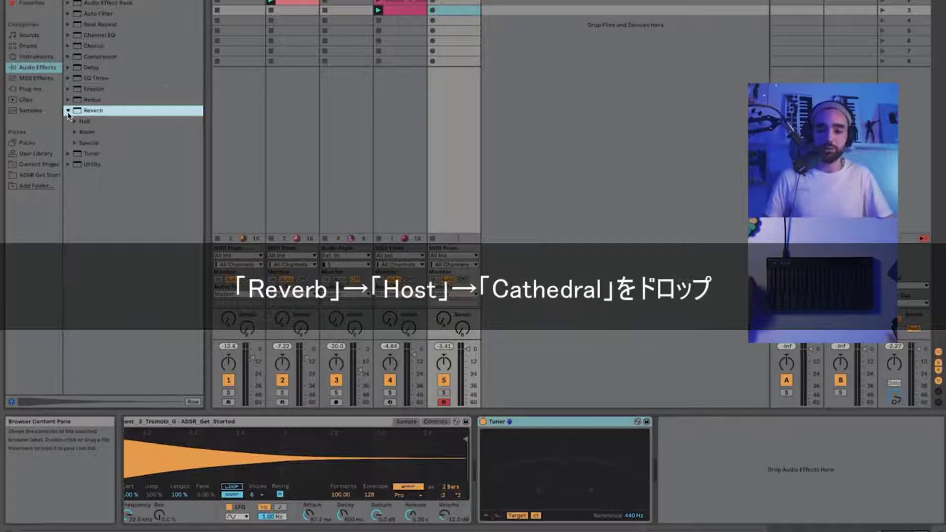
pyautogui.click(75, 122)
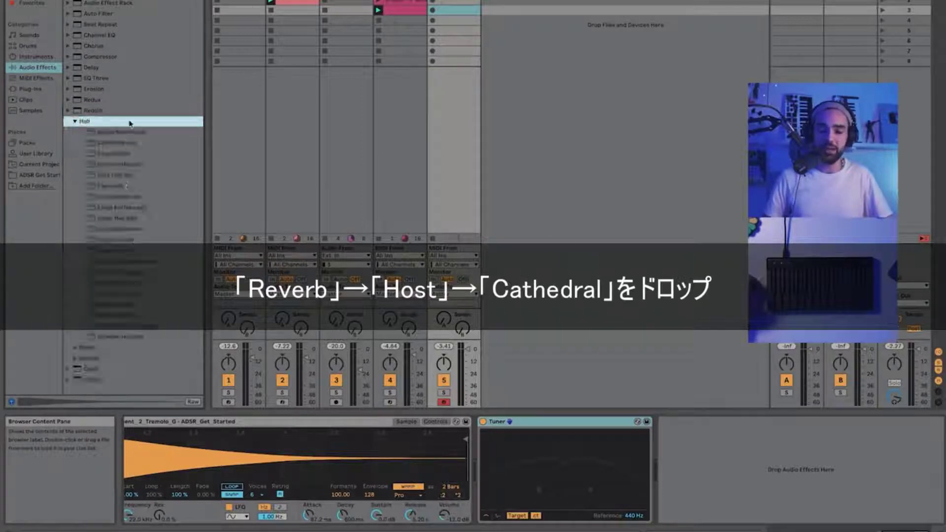
pyautogui.moveTo(103, 144); pyautogui.dragTo(690, 455)
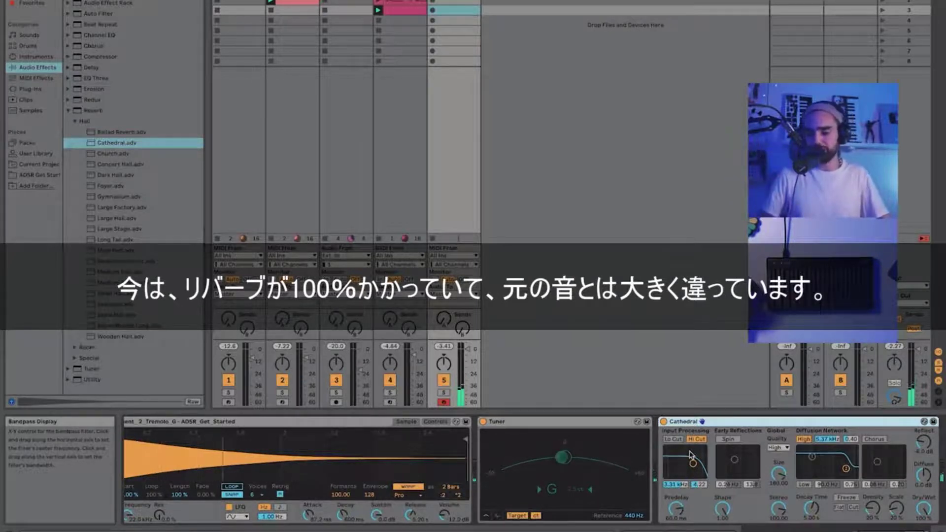
# Lower the Cathedral reverb's Dry/Wet mix to 0 % for comparison, and raise it to a mostly wet mix
pyautogui.hscroll(2, 768, 467)
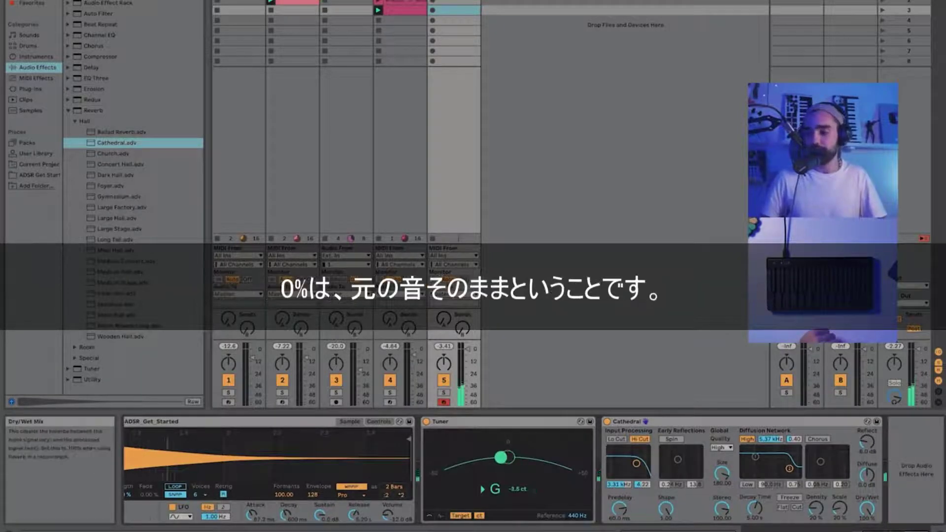
pyautogui.moveTo(866, 510); pyautogui.dragTo(866, 531)
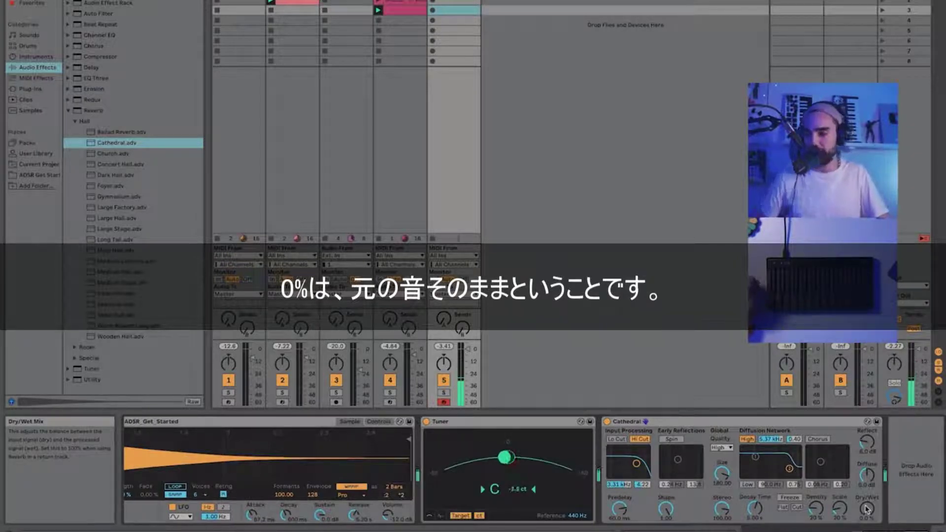
pyautogui.moveTo(866, 510); pyautogui.dragTo(866, 498)
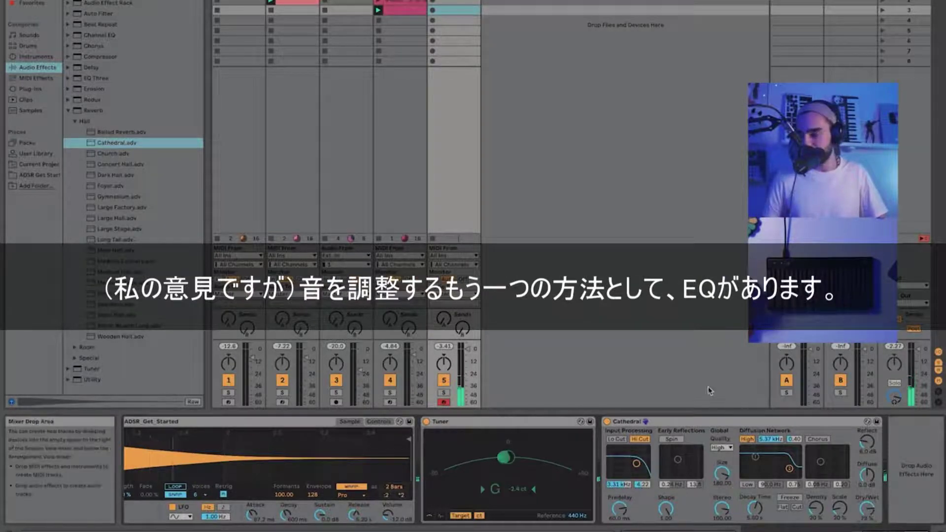
# Insert a Channel EQ between Tuner and the Cathedral reverb, leaving the new device selected
pyautogui.click(68, 111)
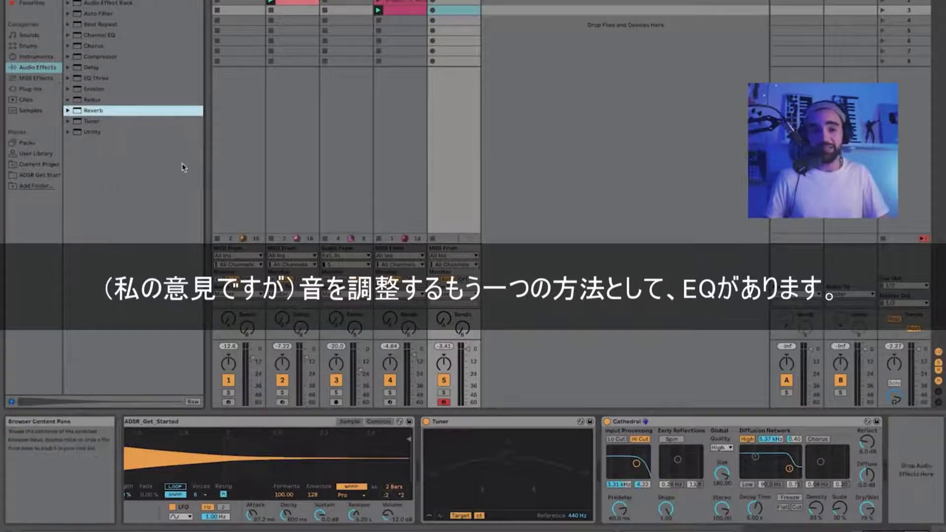
pyautogui.click(80, 79)
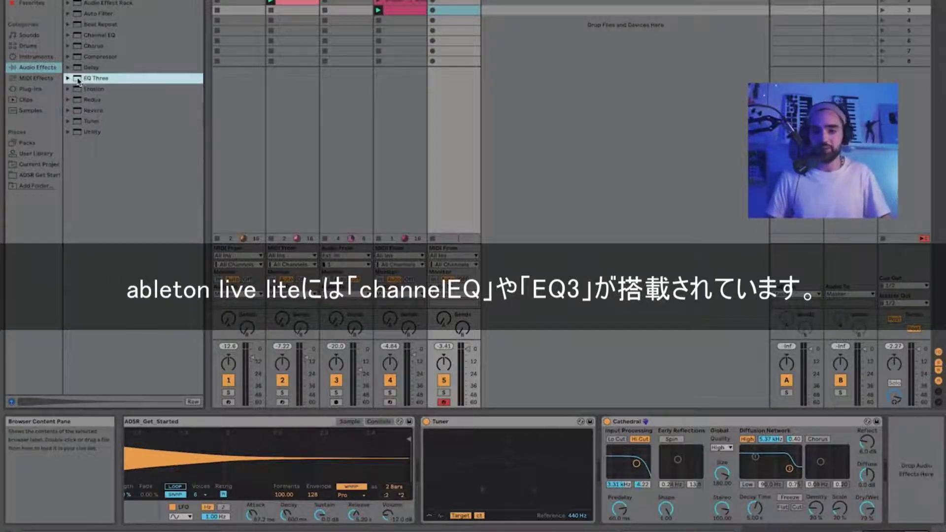
pyautogui.click(88, 36)
pyautogui.moveTo(542, 472); pyautogui.dragTo(568, 487)
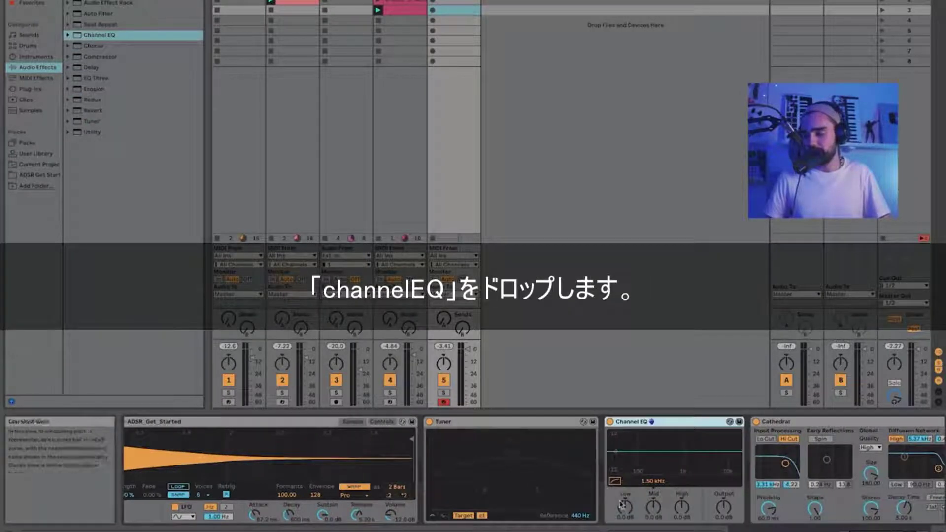
pyautogui.scroll(-2, 624, 506)
pyautogui.click(629, 421)
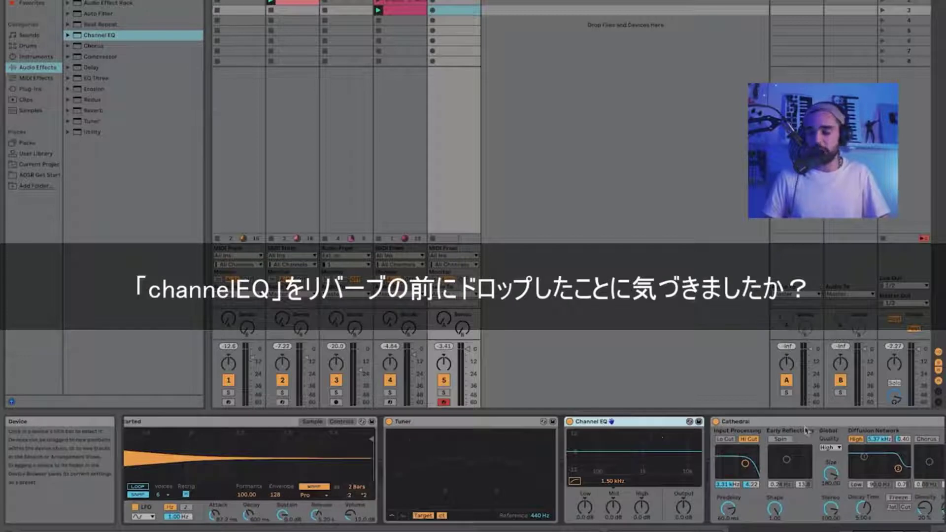
# Move the Channel EQ after the Cathedral reverb for comparison, and return it between Tuner and the reverb
pyautogui.scroll(-5, 804, 431)
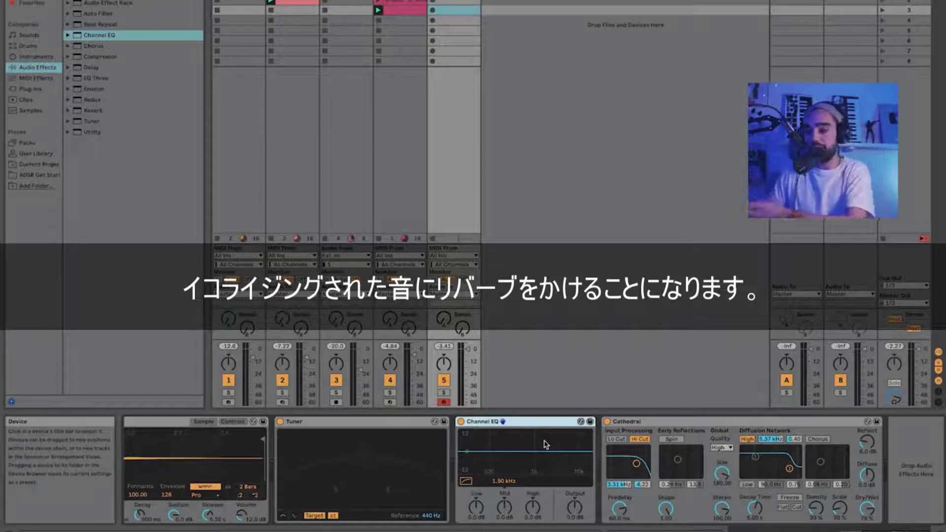
pyautogui.moveTo(542, 428); pyautogui.dragTo(907, 475)
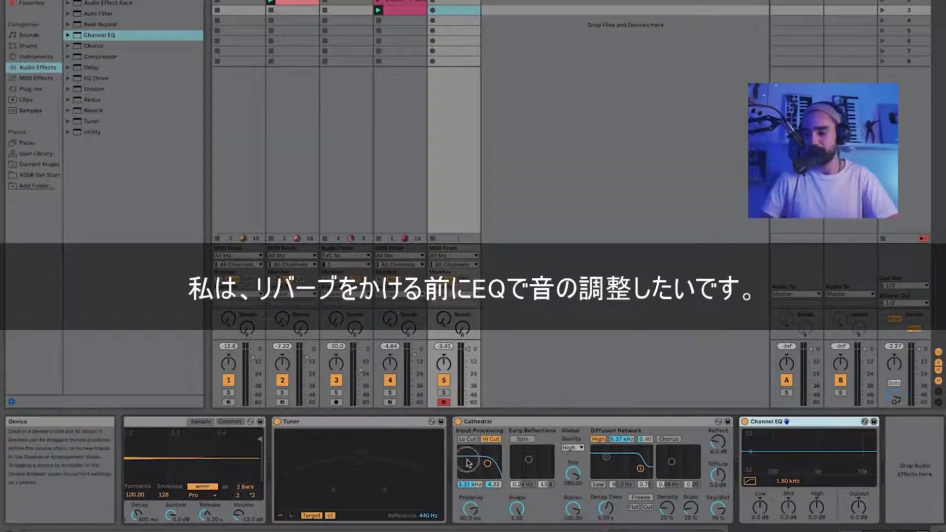
pyautogui.moveTo(766, 422); pyautogui.dragTo(433, 444)
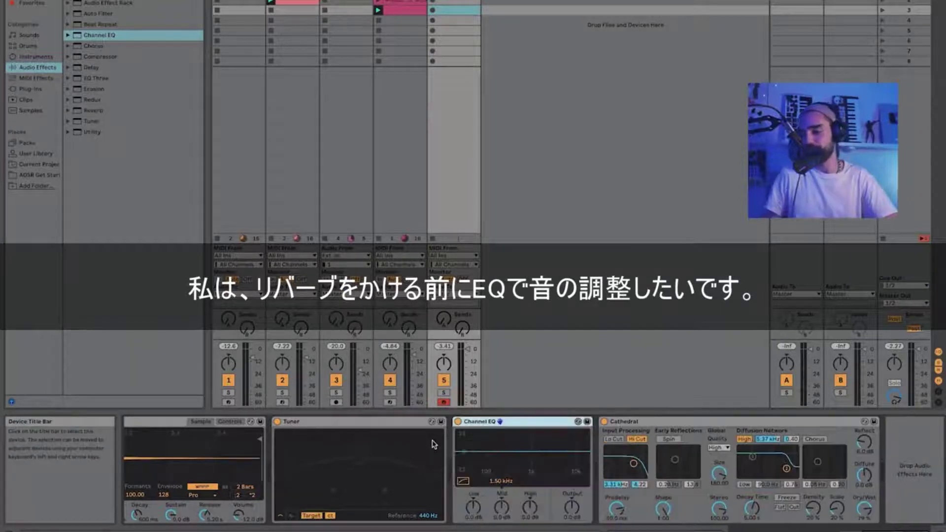
# Set the Channel EQ's Low gain to -15 dB, comparing it with a 15 dB boost, and set the Mid gain to -3.8 dB
pyautogui.moveTo(487, 503); pyautogui.dragTo(449, 512)
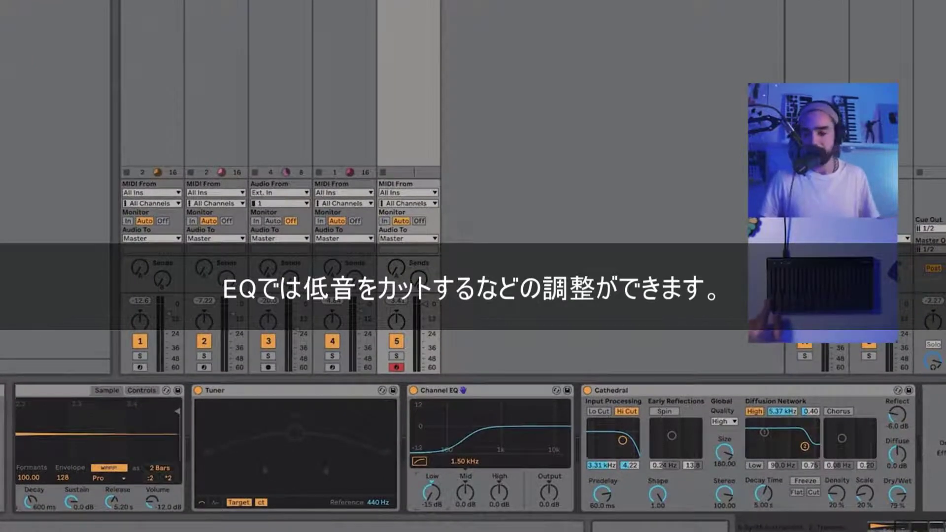
pyautogui.moveTo(432, 492); pyautogui.dragTo(432, 463)
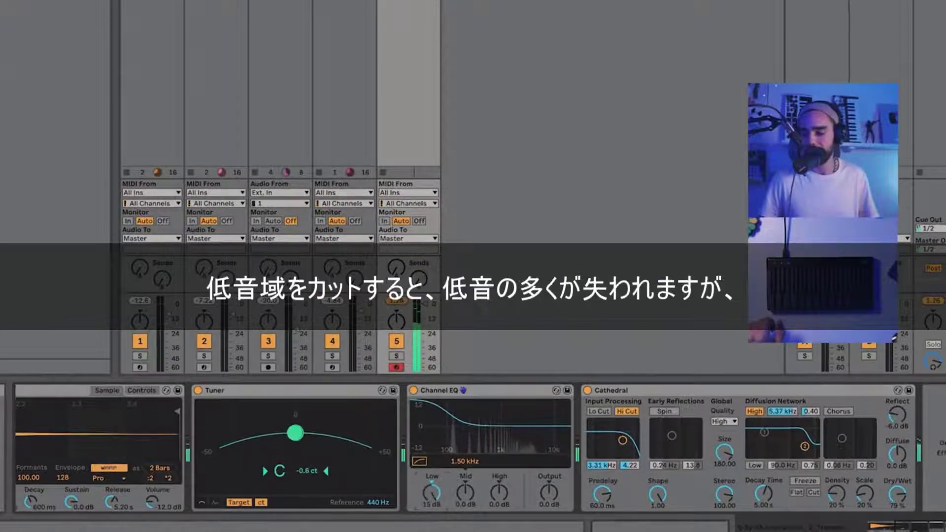
pyautogui.moveTo(431, 492); pyautogui.dragTo(432, 519)
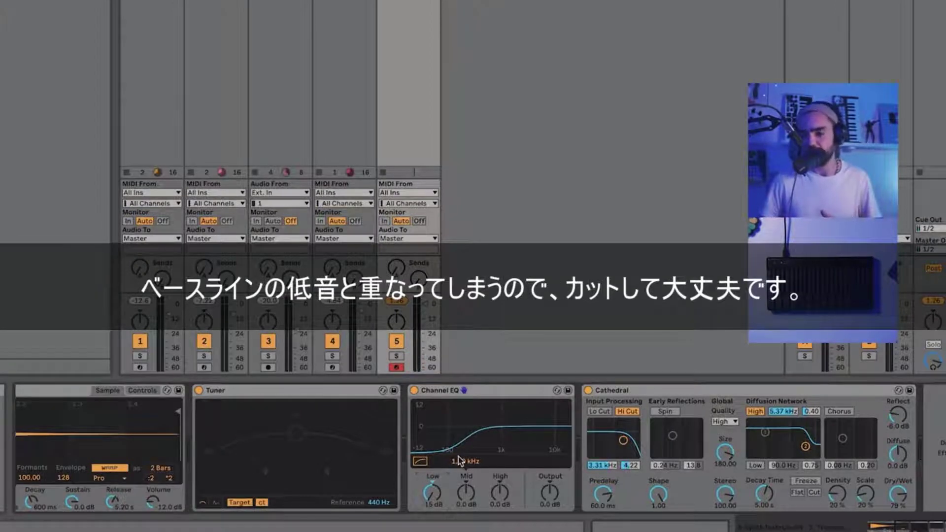
pyautogui.moveTo(482, 460)
pyautogui.mouseDown()
pyautogui.moveTo(482, 435)
pyautogui.moveTo(482, 486)
pyautogui.moveTo(482, 433)
pyautogui.moveTo(482, 459)
pyautogui.mouseUp()
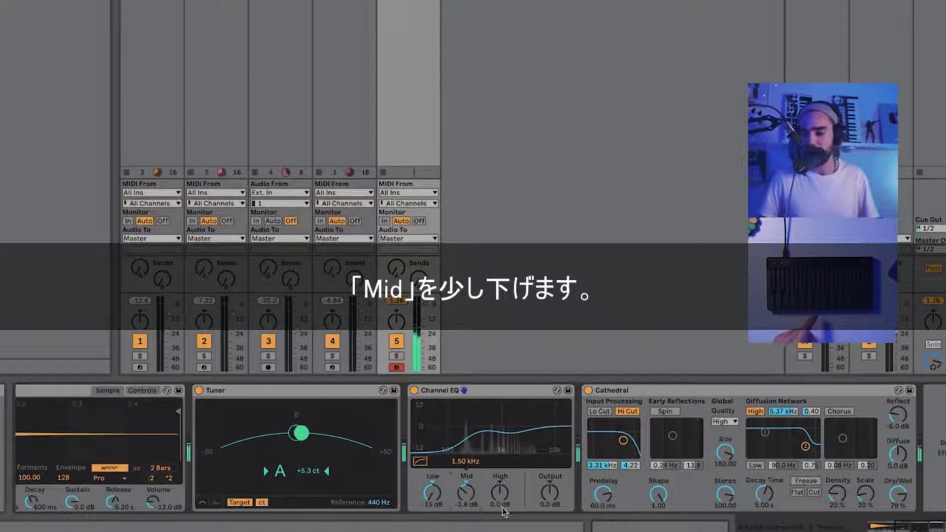
# Compare a strong boost and a -15 dB cut on the EQ's High band, set it to 5.0 dB, and lower Cathedral's Dry/Wet to 59 %
pyautogui.moveTo(500, 505); pyautogui.dragTo(499, 485)
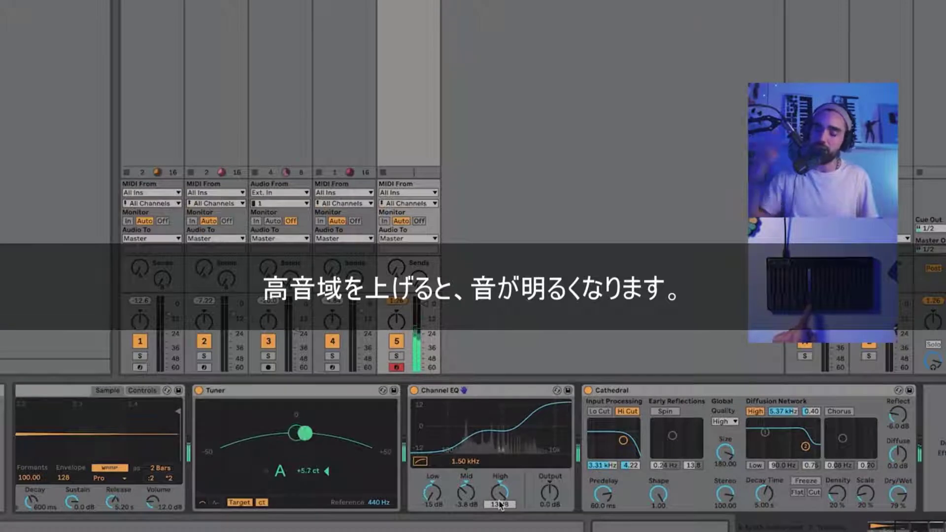
pyautogui.moveTo(499, 492); pyautogui.dragTo(499, 507)
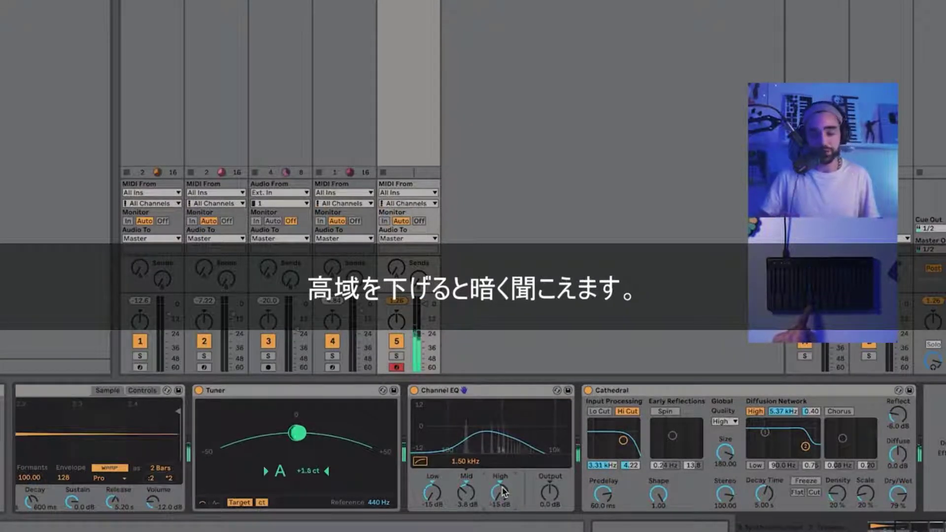
pyautogui.moveTo(499, 493); pyautogui.dragTo(499, 478)
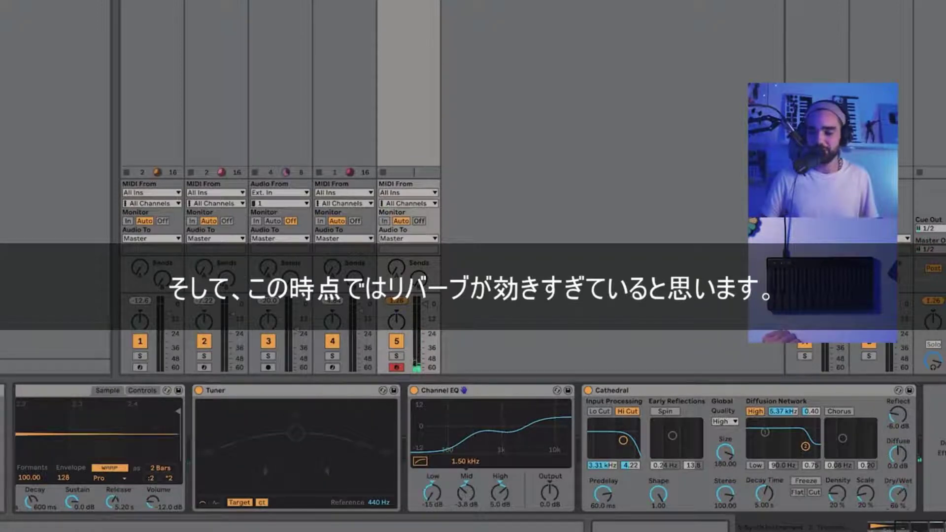
pyautogui.moveTo(904, 497); pyautogui.dragTo(904, 503)
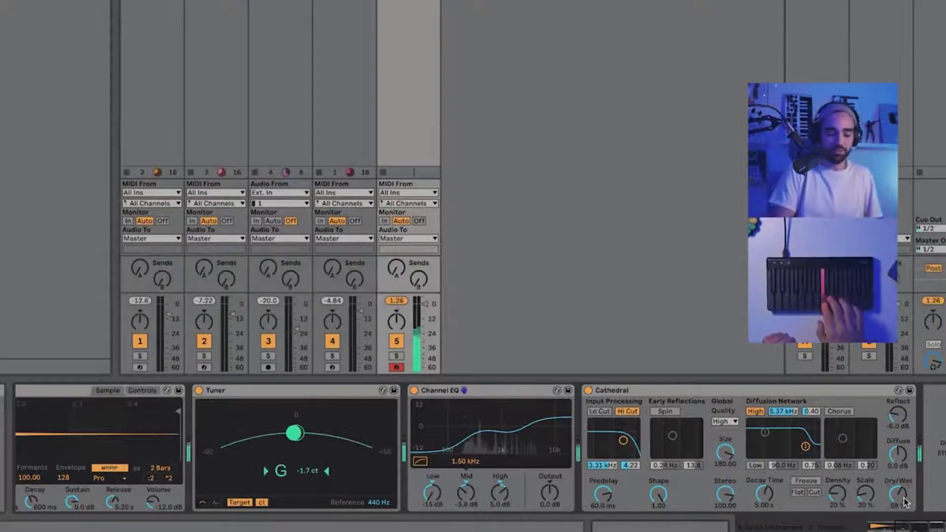
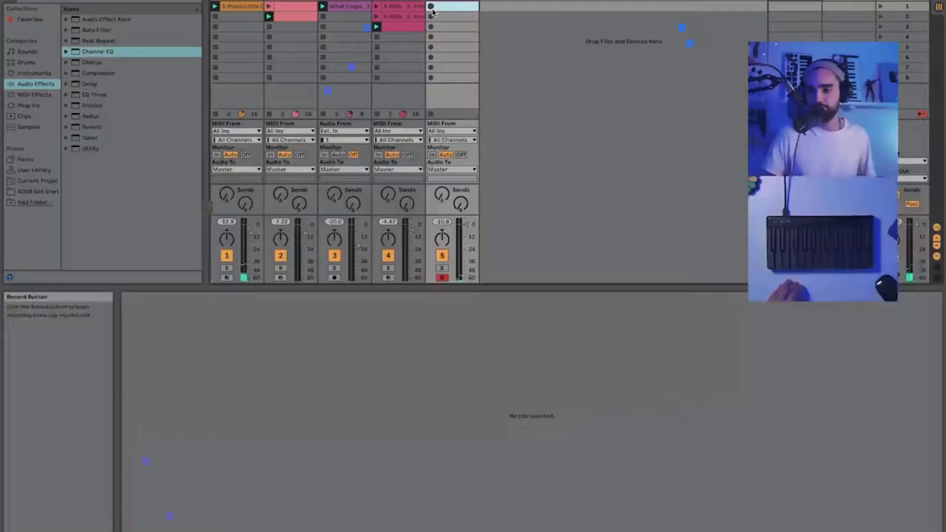
# Record a four-bar melody into the first clip slot of the Synth Instrument track and loop it
pyautogui.click(431, 6)
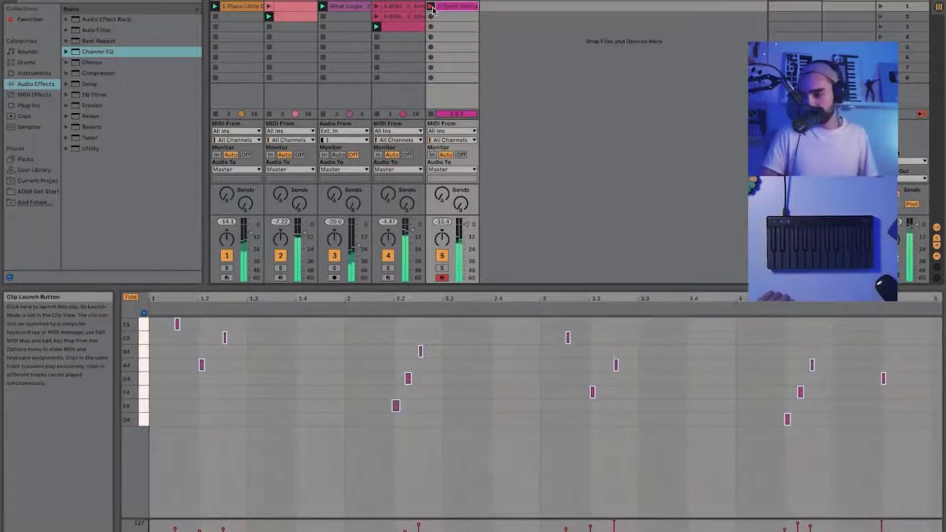
pyautogui.click(432, 8)
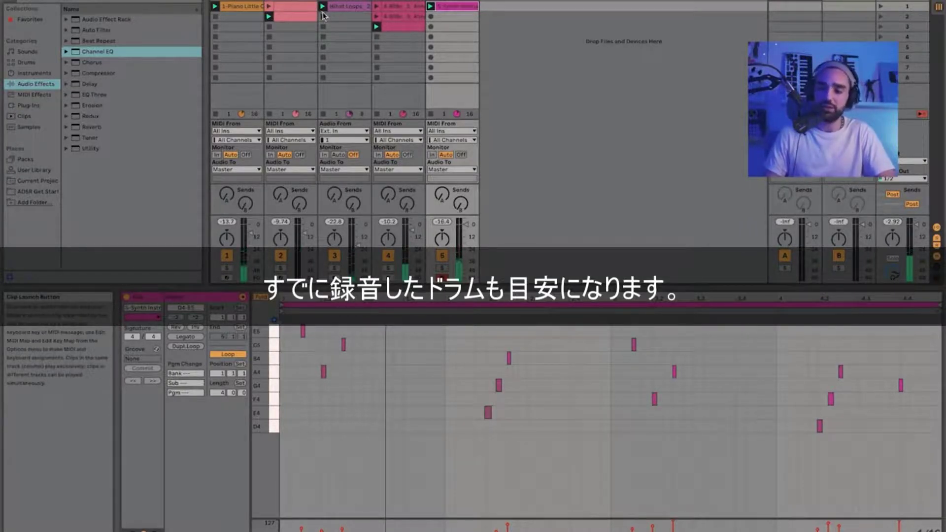
# Examine the recorded synth clip's note timing, and check the G4 note near the end of bar 4
pyautogui.click(345, 7)
pyautogui.click(457, 7)
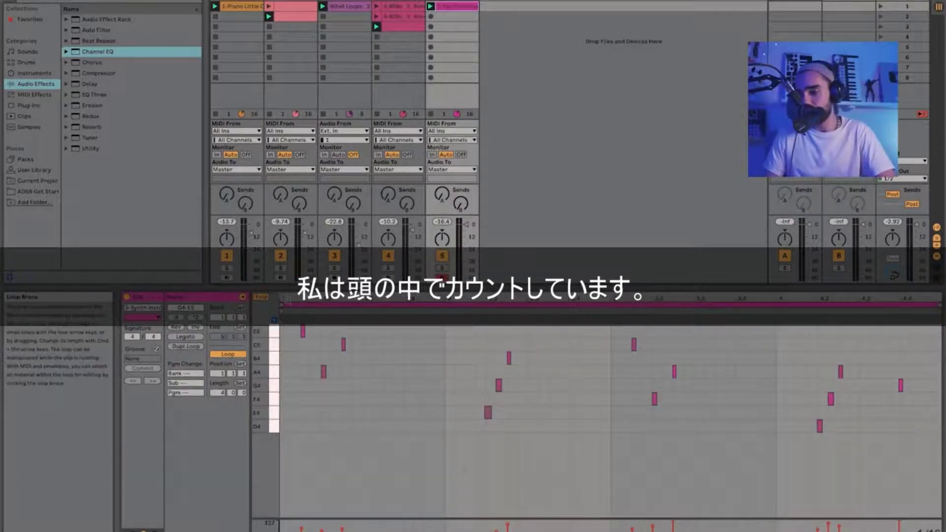
pyautogui.press('+')
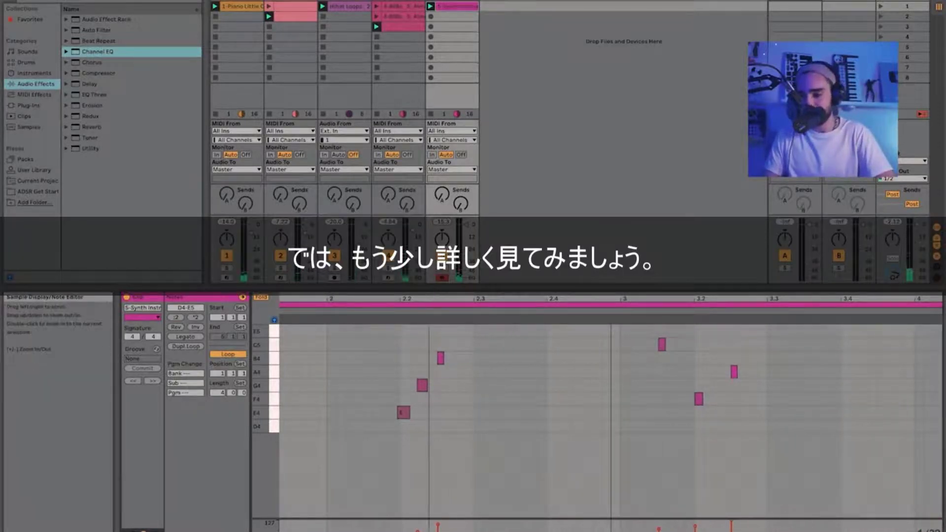
pyautogui.moveTo(436, 299); pyautogui.dragTo(435, 288)
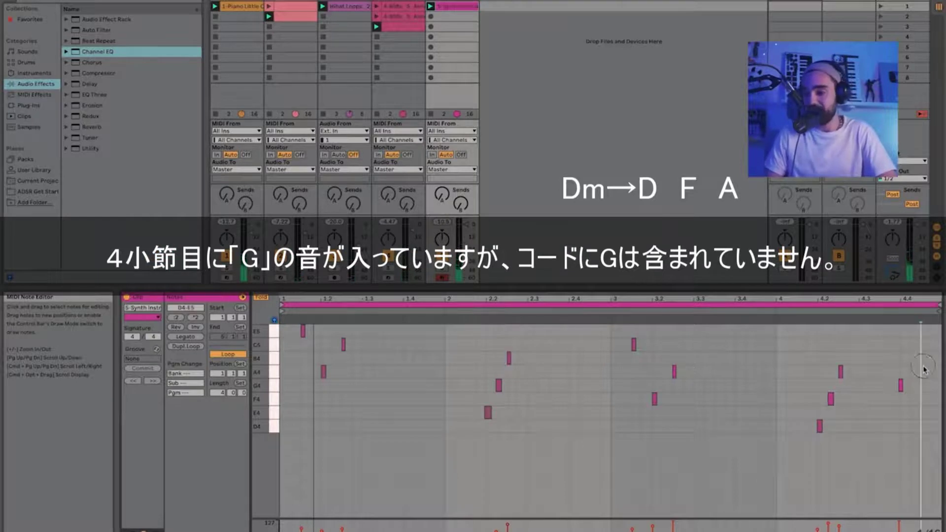
pyautogui.click(900, 386)
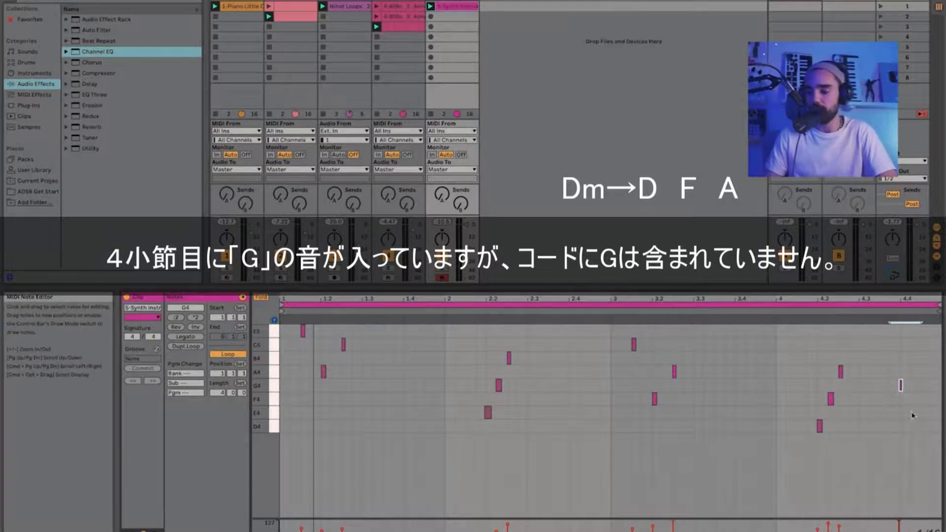
pyautogui.click(899, 387)
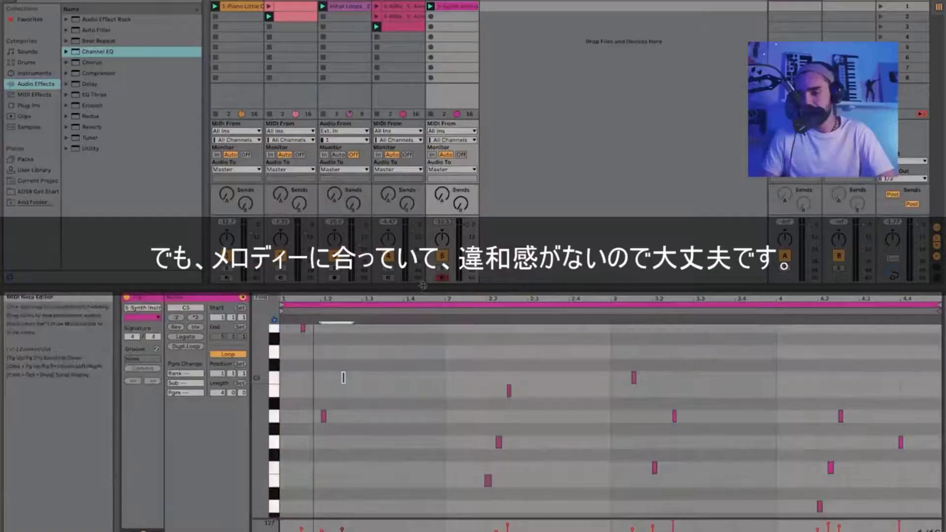
# Enlarge the note editor and compare the shape of the melody in bars 1 and 3
pyautogui.moveTo(422, 286); pyautogui.dragTo(419, 223)
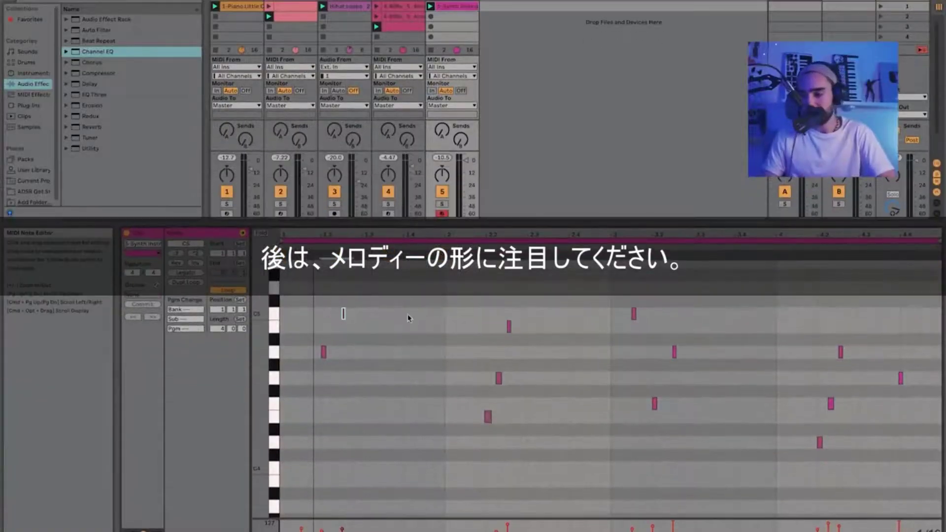
pyautogui.scroll(2, 407, 315)
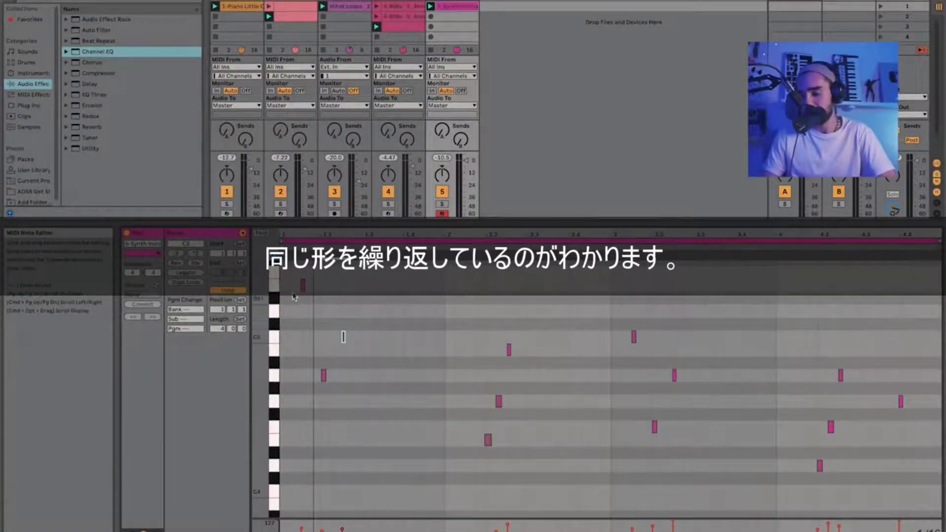
pyautogui.click(304, 285)
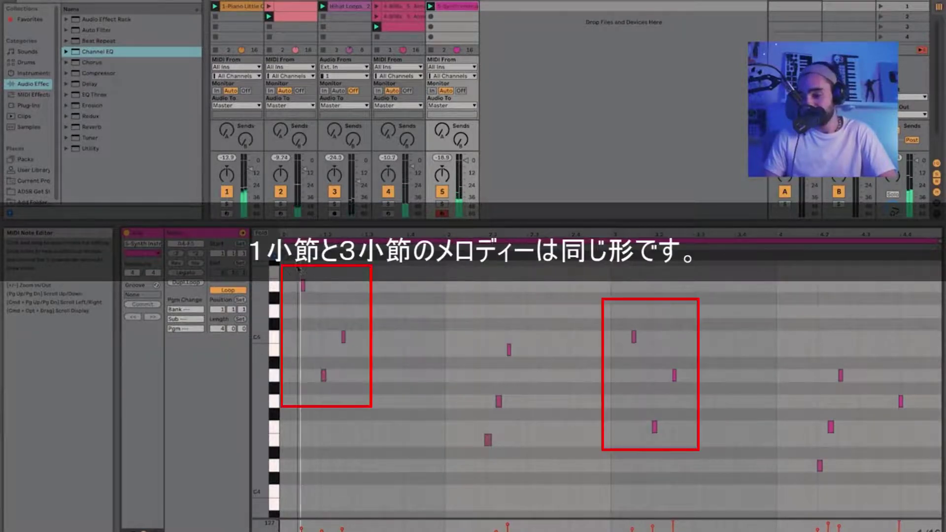
pyautogui.click(621, 308)
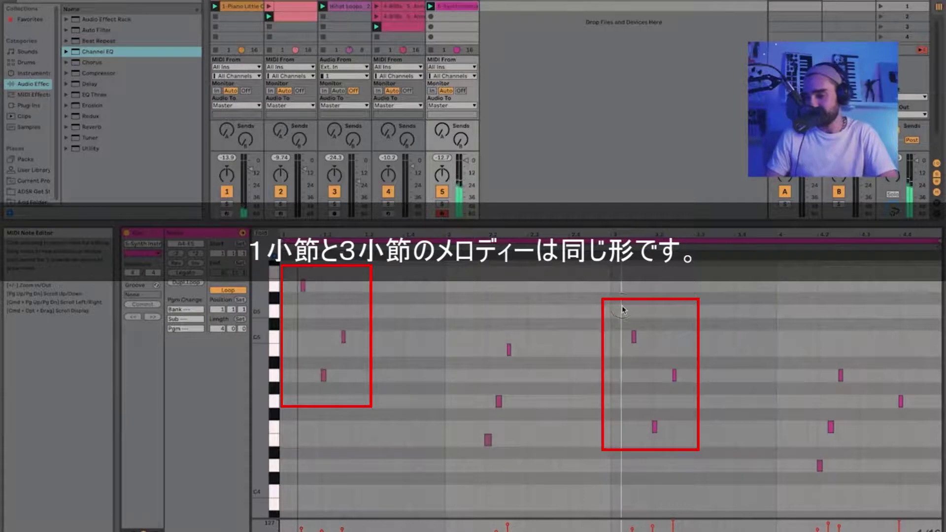
pyautogui.moveTo(695, 452); pyautogui.dragTo(695, 453)
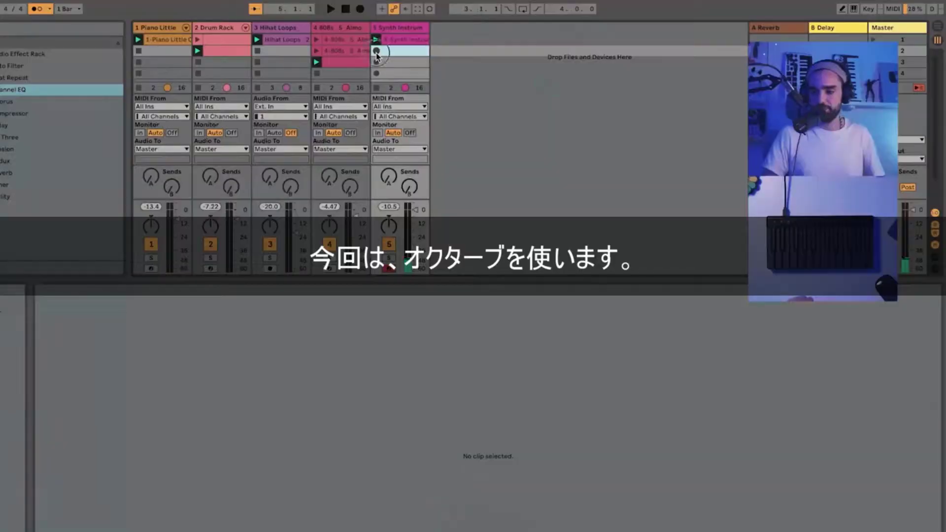
# Record a second four-bar melody into the Synth Instrument track's second clip slot, loop it, and select all its notes
pyautogui.click(377, 51)
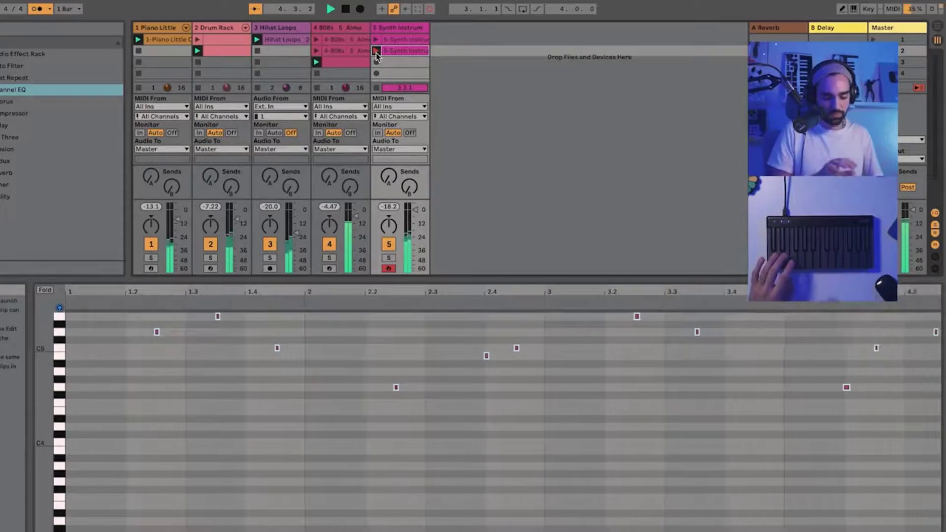
pyautogui.click(376, 51)
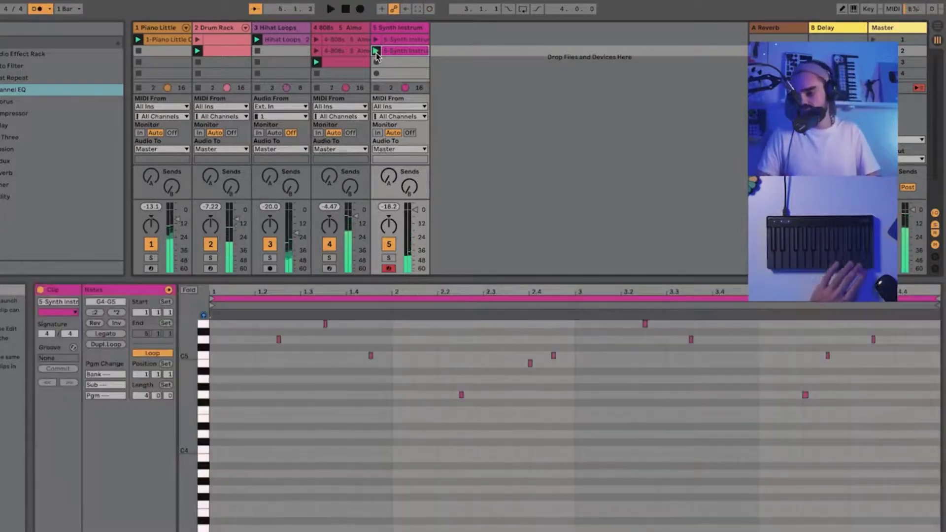
pyautogui.click(376, 51)
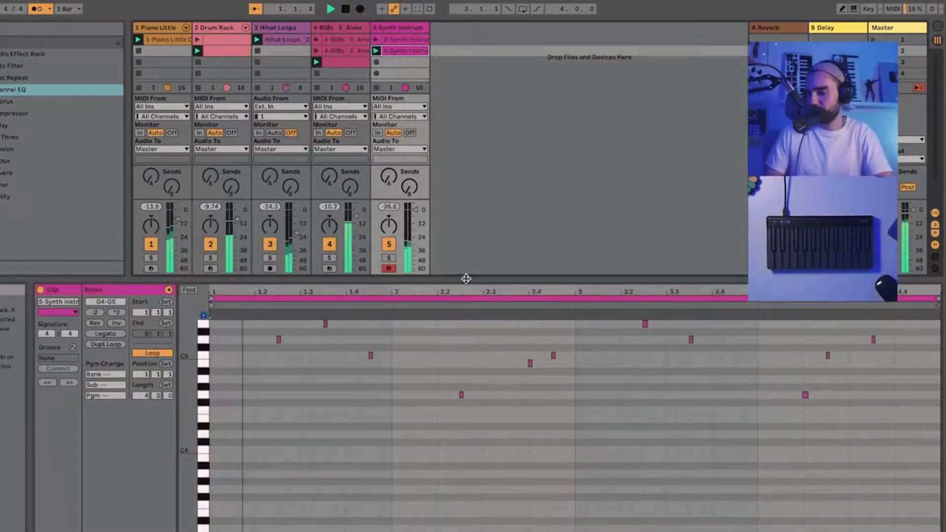
pyautogui.scroll(3, 466, 427)
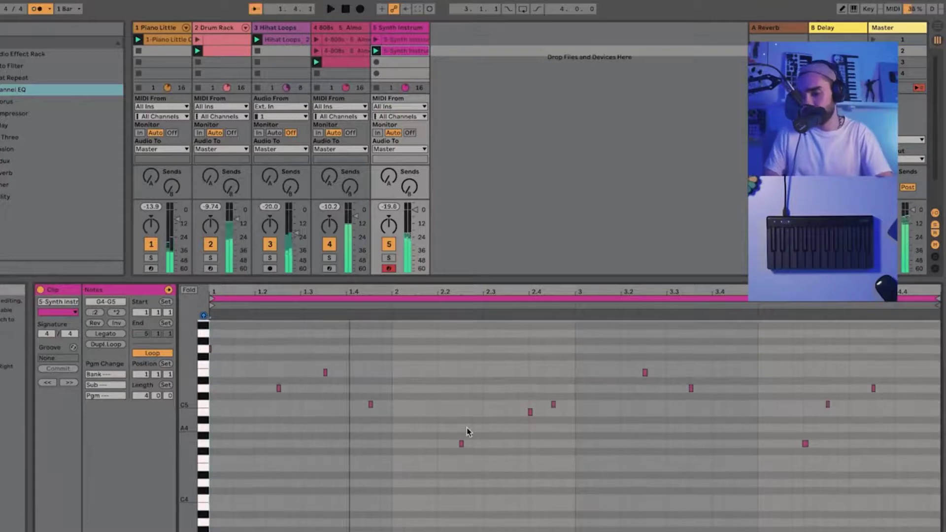
pyautogui.hotkey('ctrl', 'a')
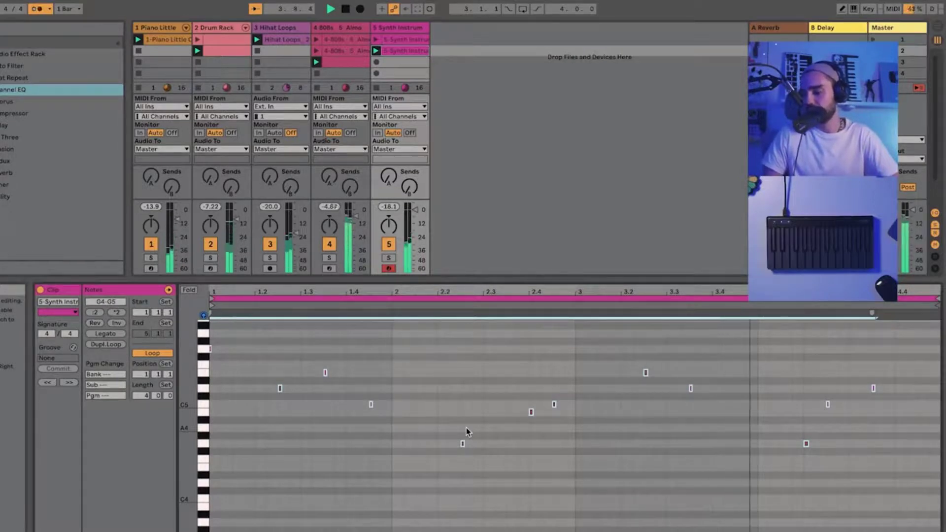
# Review the Synth Instrument track's device chain, the Delay audio effect, and the devices on the Reverb and Delay return tracks
pyautogui.moveTo(439, 282); pyautogui.dragTo(429, 318)
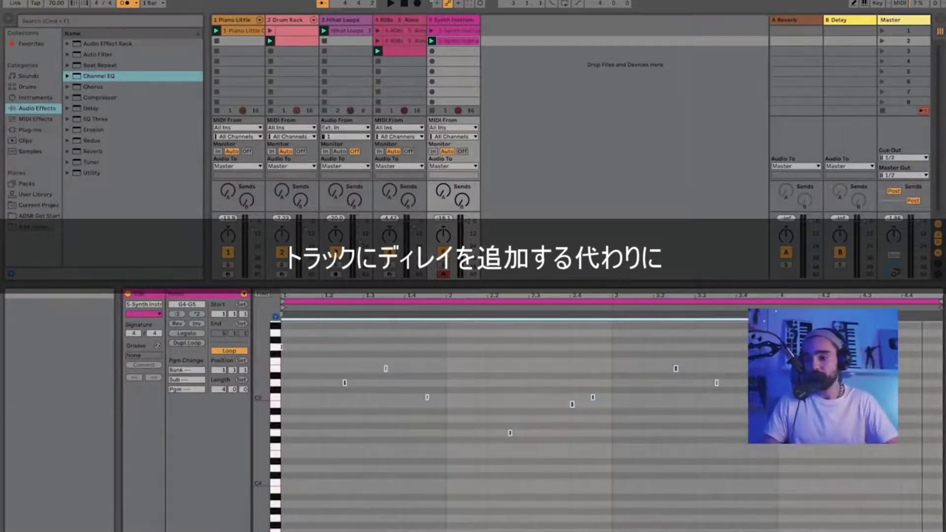
pyautogui.click(444, 19)
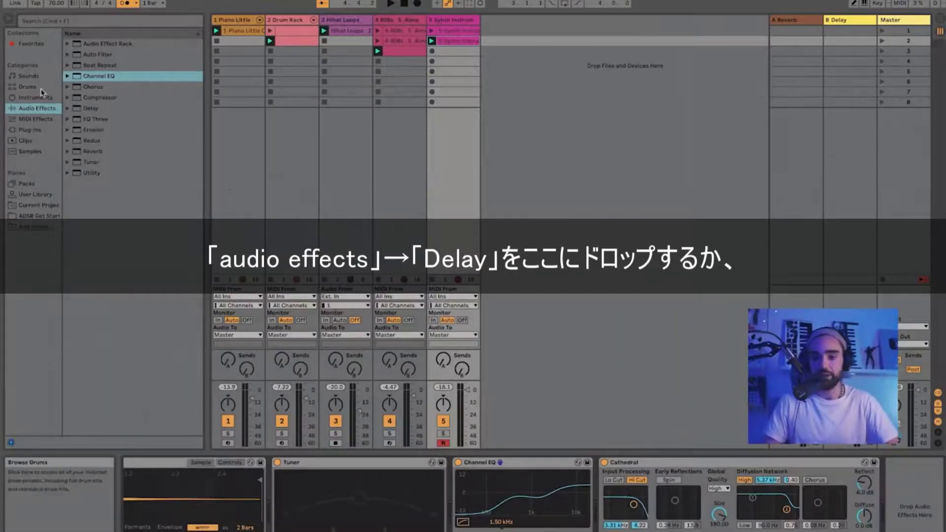
pyautogui.click(80, 109)
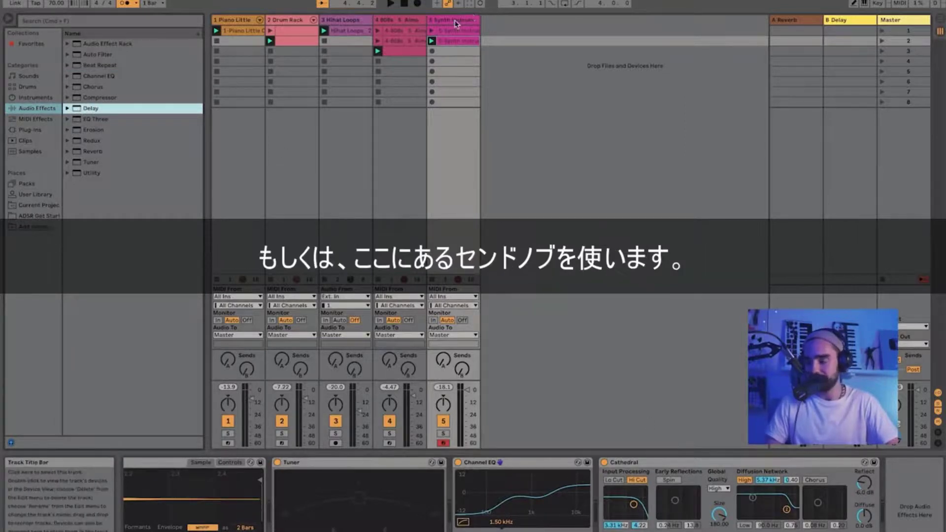
pyautogui.click(844, 21)
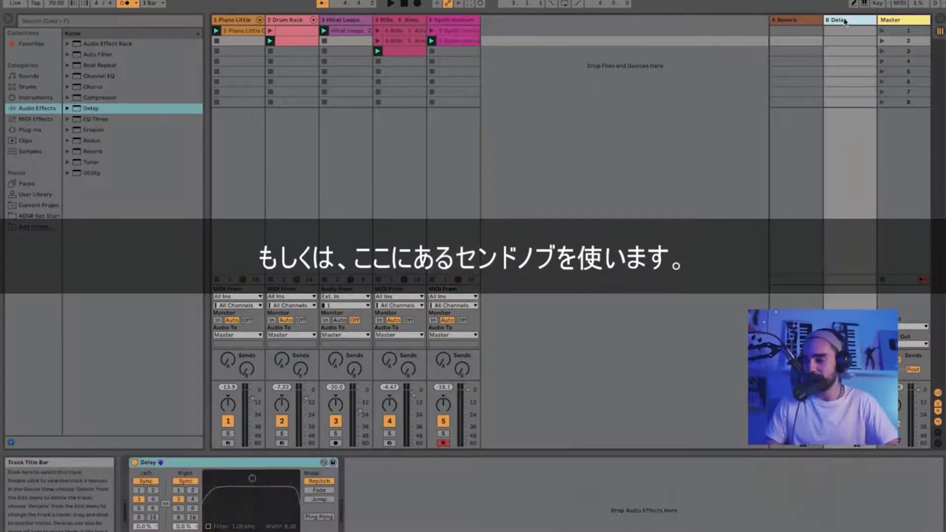
pyautogui.click(810, 23)
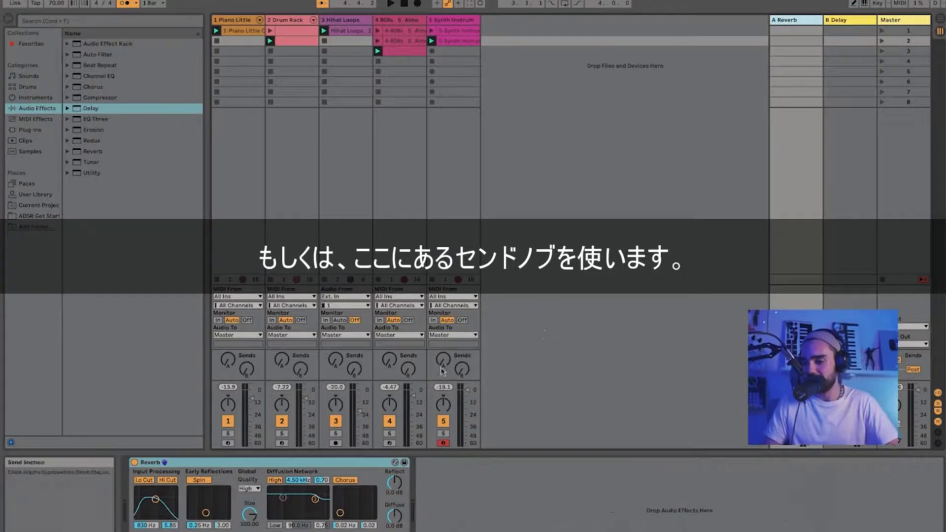
pyautogui.click(843, 21)
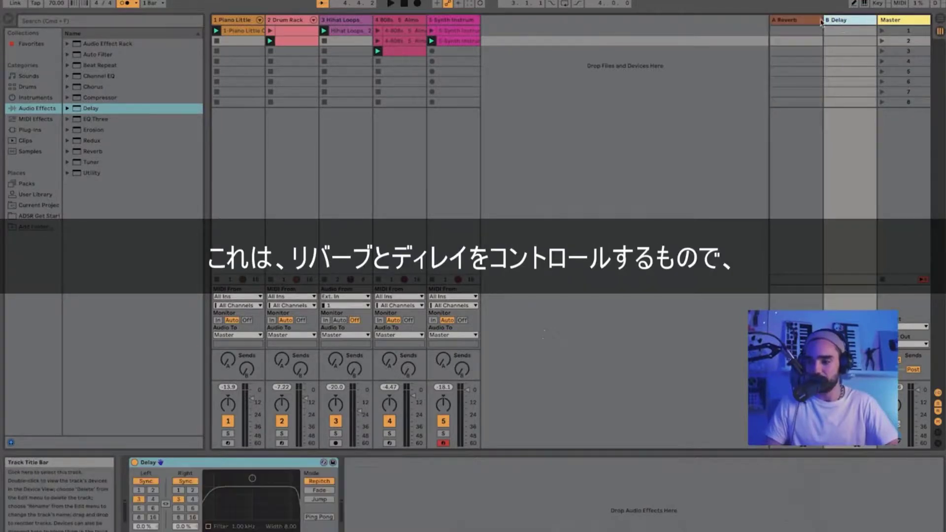
# Recheck the Reverb and Delay return tracks, and audition the Hihat Loops track in solo
pyautogui.click(813, 21)
pyautogui.click(837, 21)
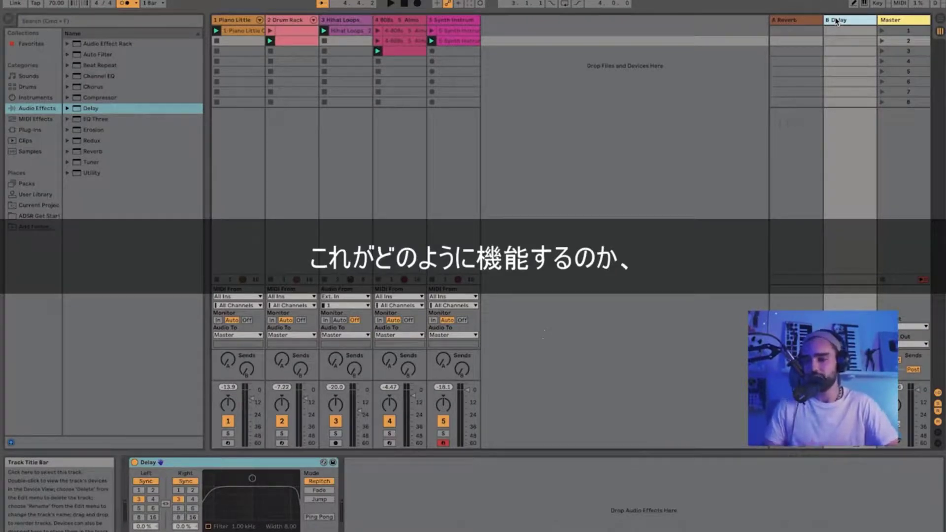
pyautogui.click(453, 21)
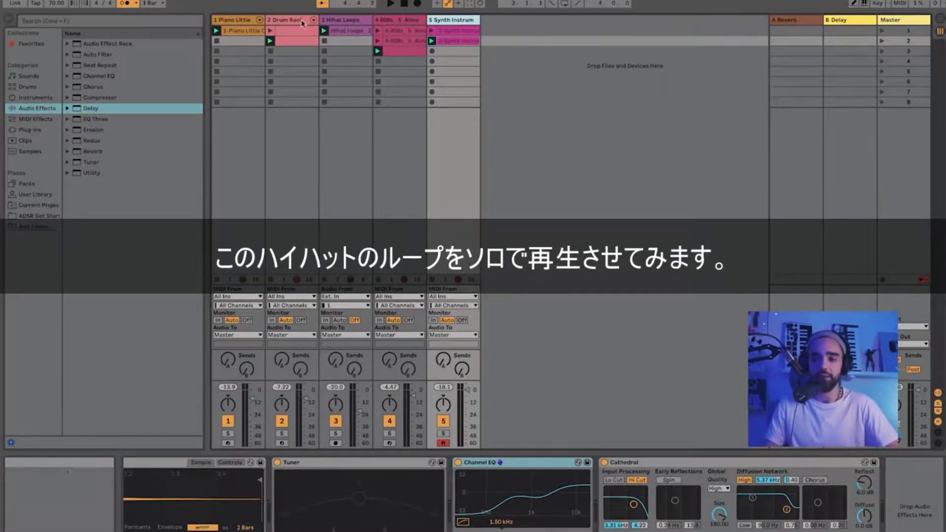
pyautogui.click(350, 22)
pyautogui.click(336, 433)
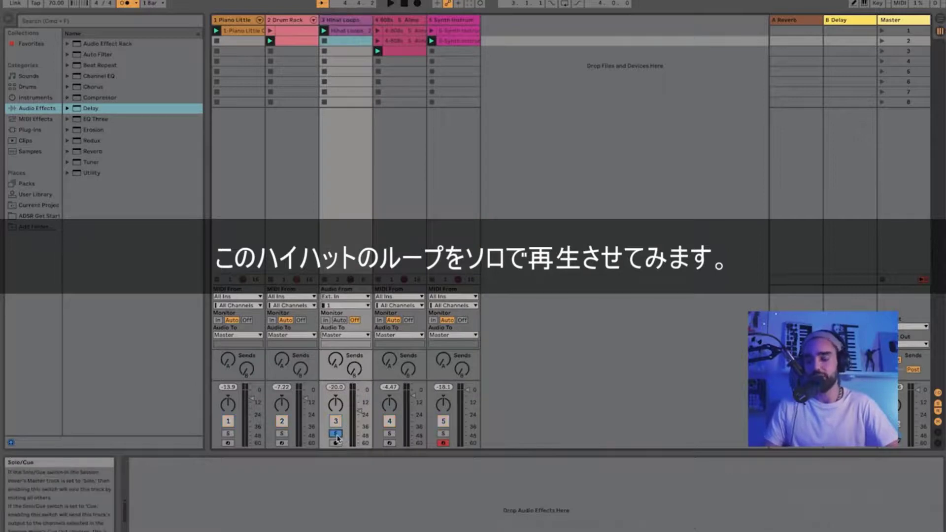
pyautogui.press('space')
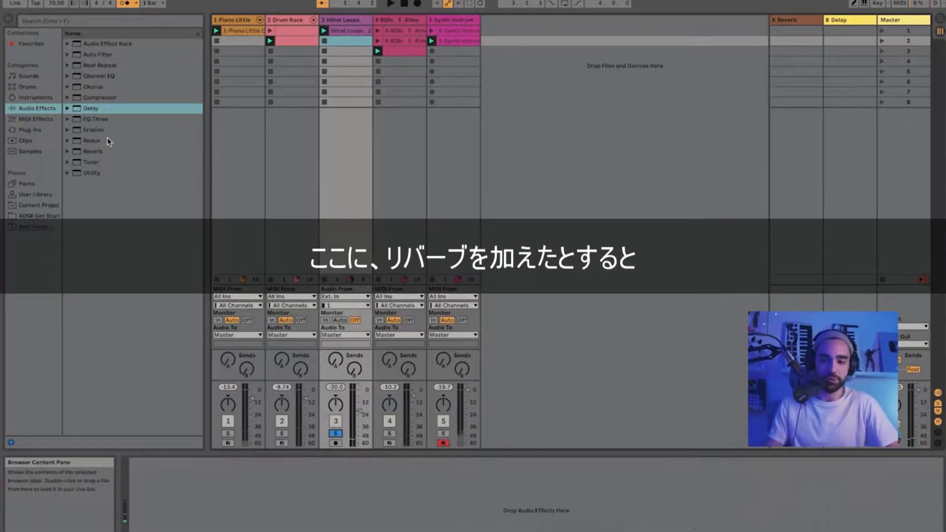
# Add a Reverb to the Hihat Loops track, try its Dry/Wet at 0% and about 57%, and switch the device off
pyautogui.moveTo(92, 152); pyautogui.dragTo(244, 479)
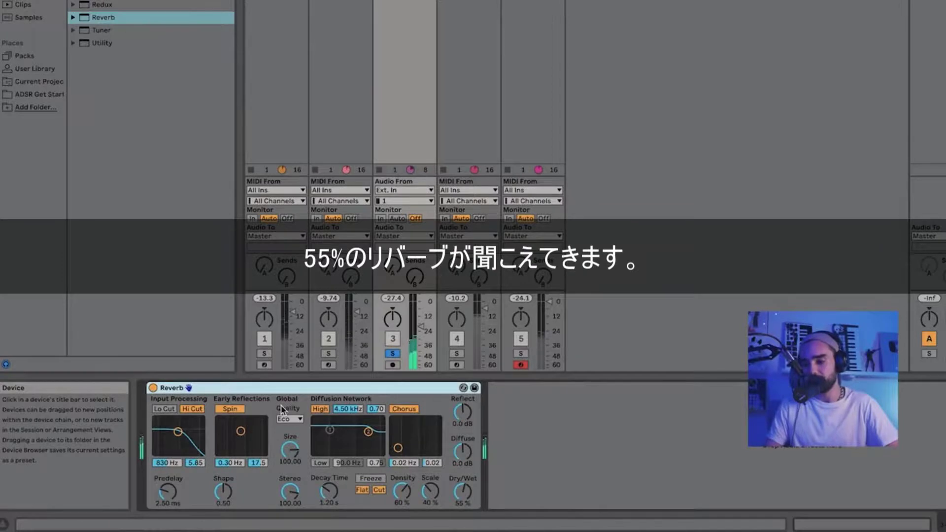
pyautogui.click(467, 505)
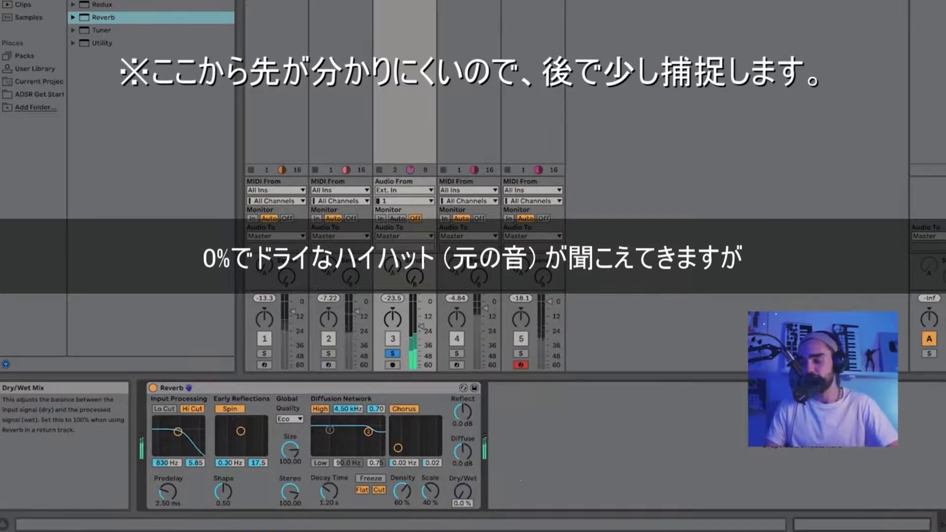
pyautogui.moveTo(462, 491); pyautogui.dragTo(462, 484)
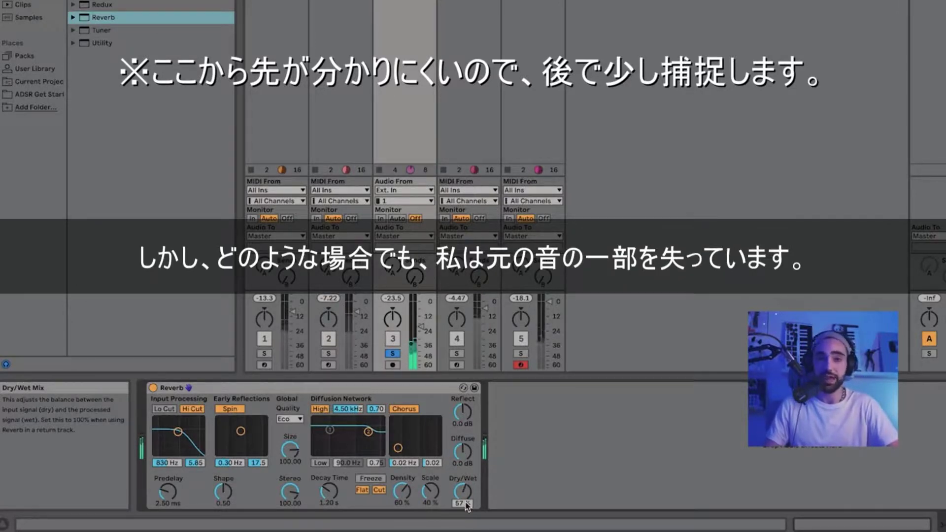
pyautogui.click(153, 388)
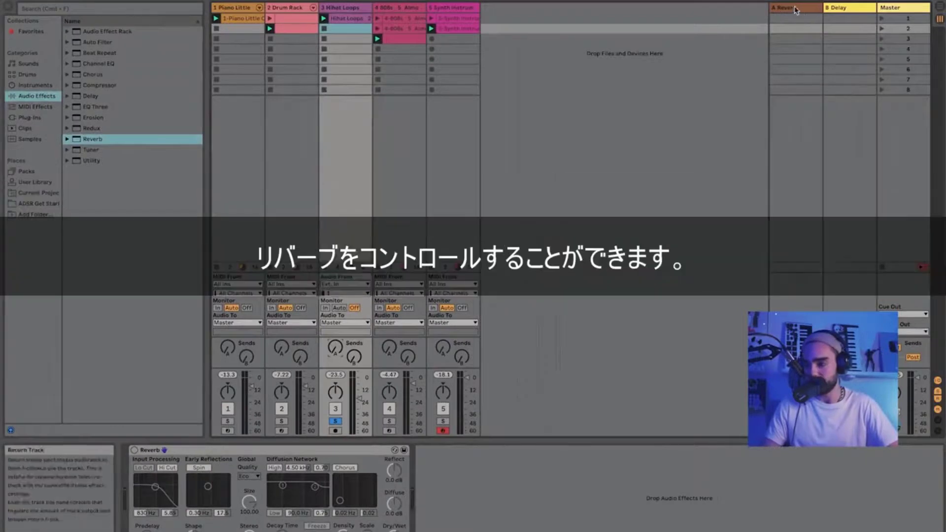
# Review the Reverb return track's device, raise the Hihat Loops track's send A to it, and recheck that track's own Reverb
pyautogui.click(786, 8)
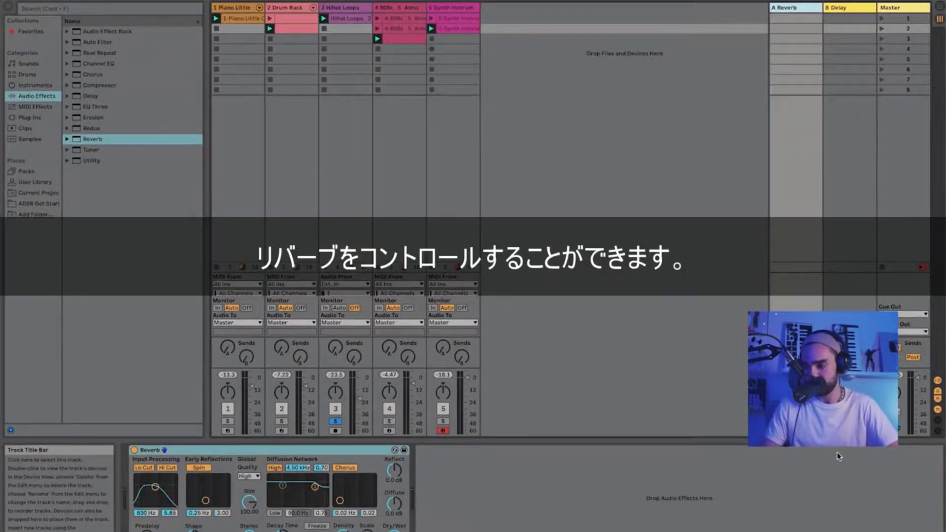
pyautogui.click(335, 348)
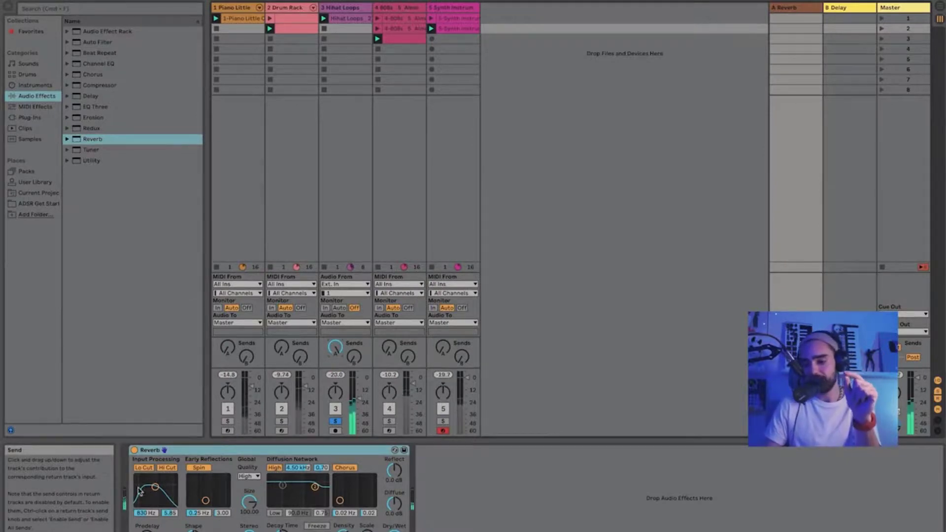
pyautogui.click(354, 9)
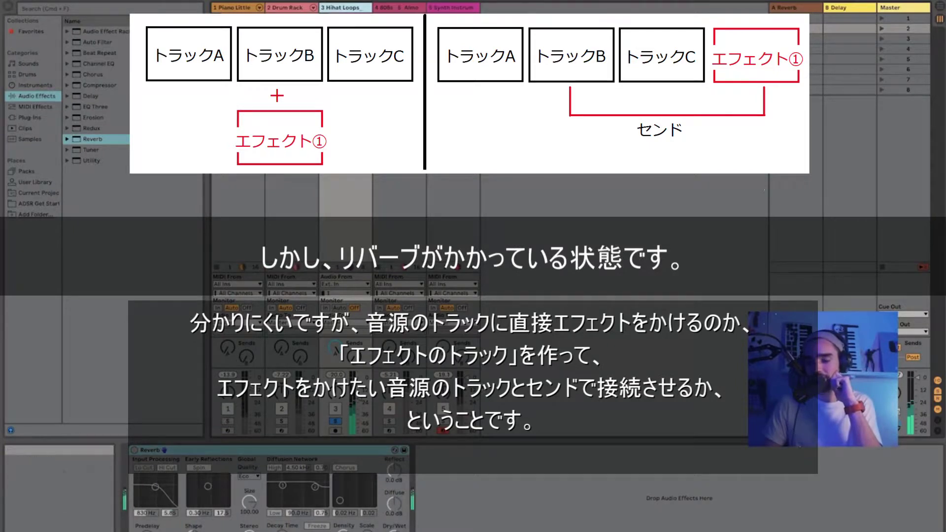
# Raise the Synth Instrument track's send B to the Delay return to about -7 dB, and listen with the track soloed and unsoloed
pyautogui.press('Return')
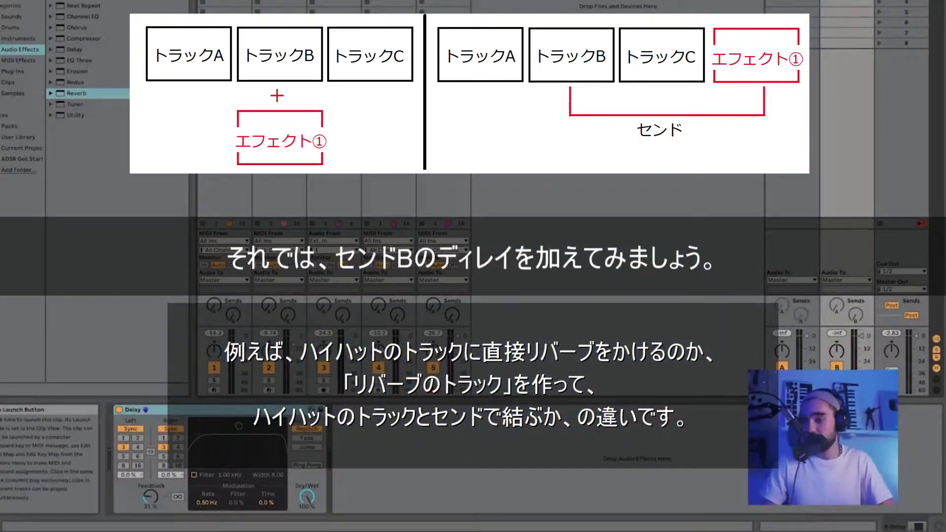
pyautogui.click(447, 321)
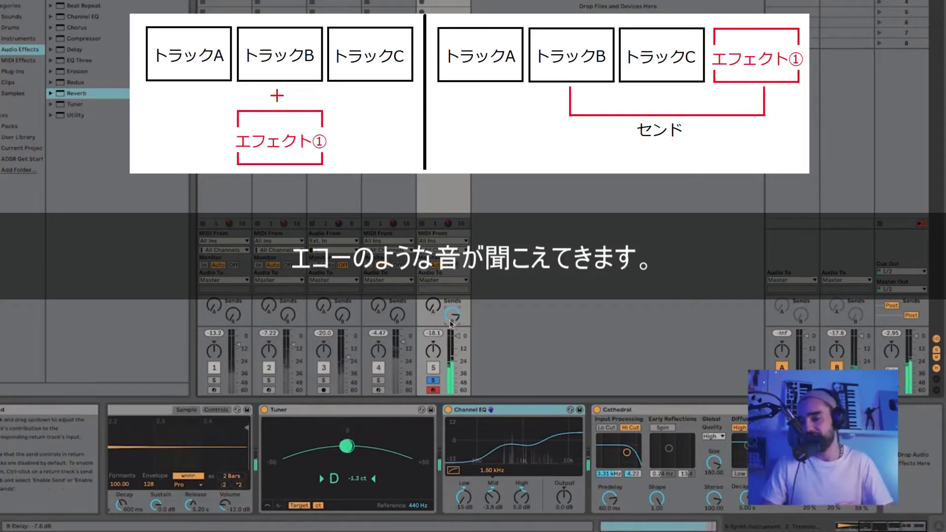
pyautogui.click(434, 381)
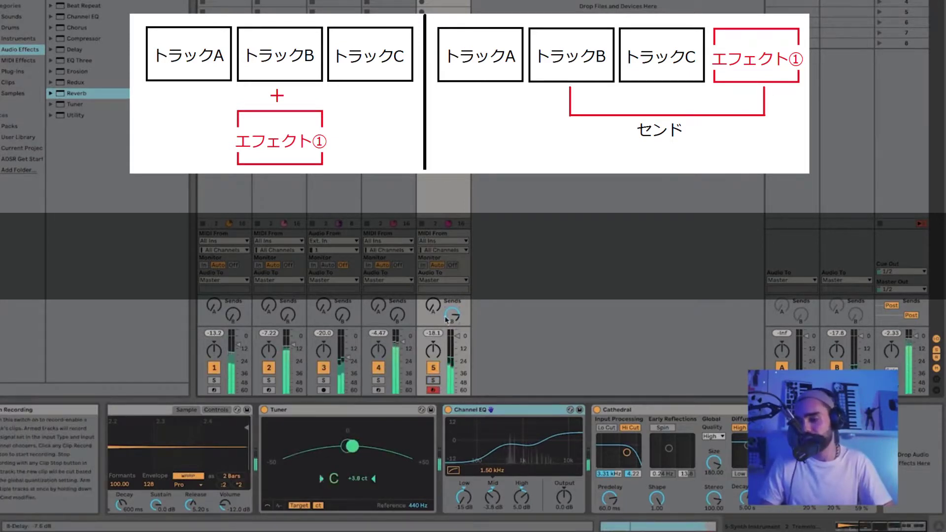
pyautogui.moveTo(446, 319); pyautogui.dragTo(446, 316)
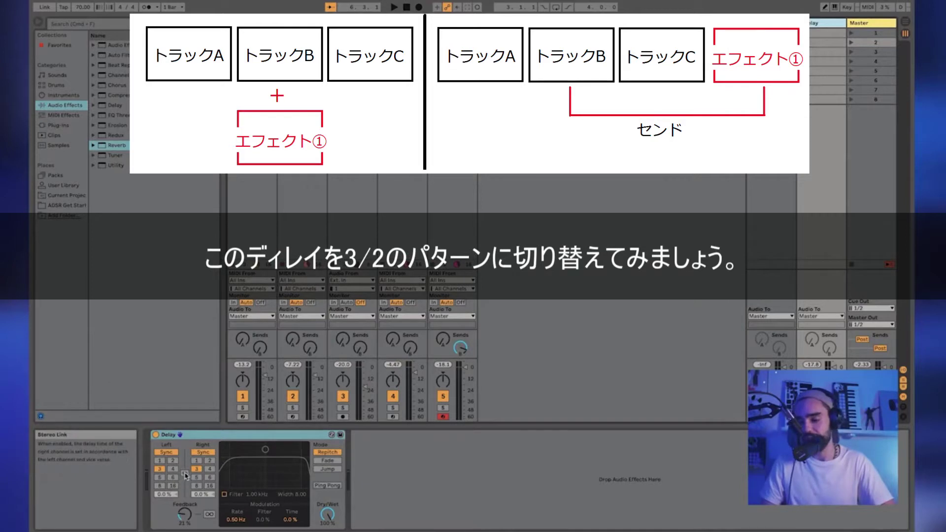
# Set the return track's Delay to unlinked beat divisions of 2 left and 3 right, enable Ping Pong, and play the set
pyautogui.click(185, 474)
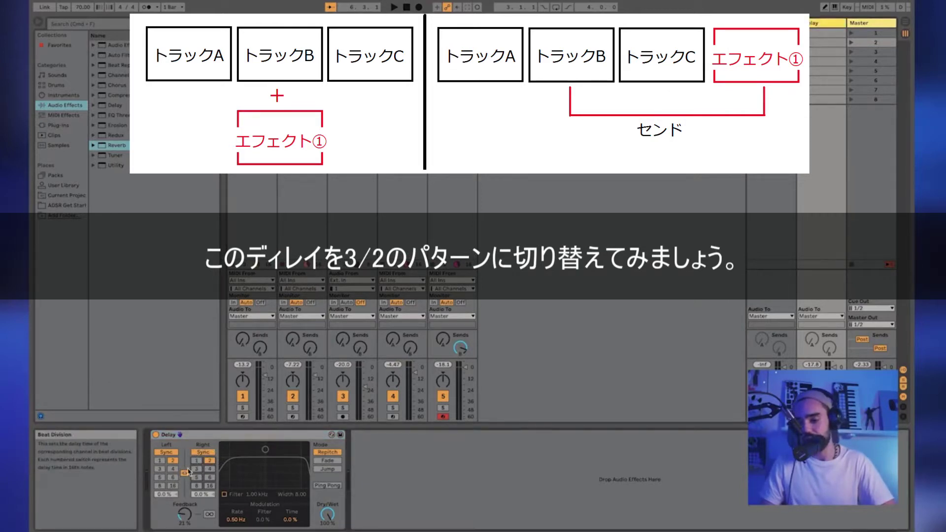
pyautogui.click(185, 473)
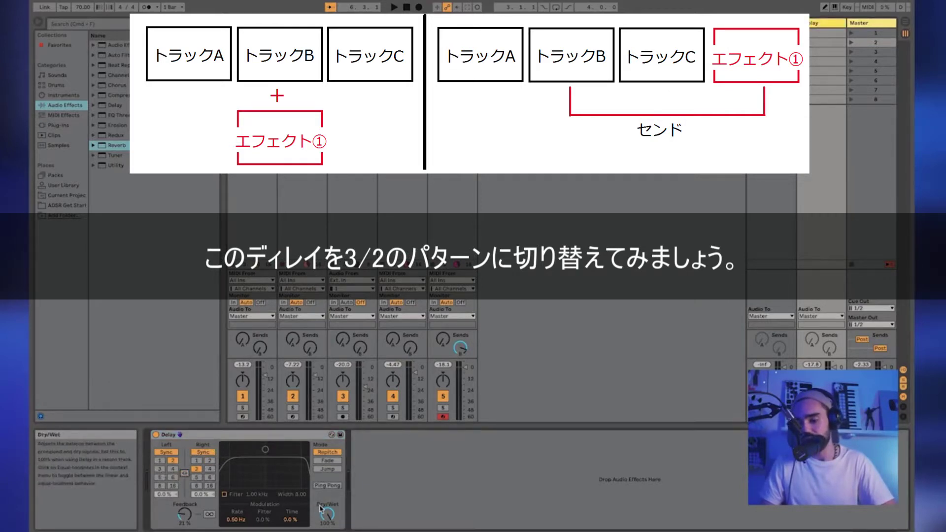
pyautogui.press('space')
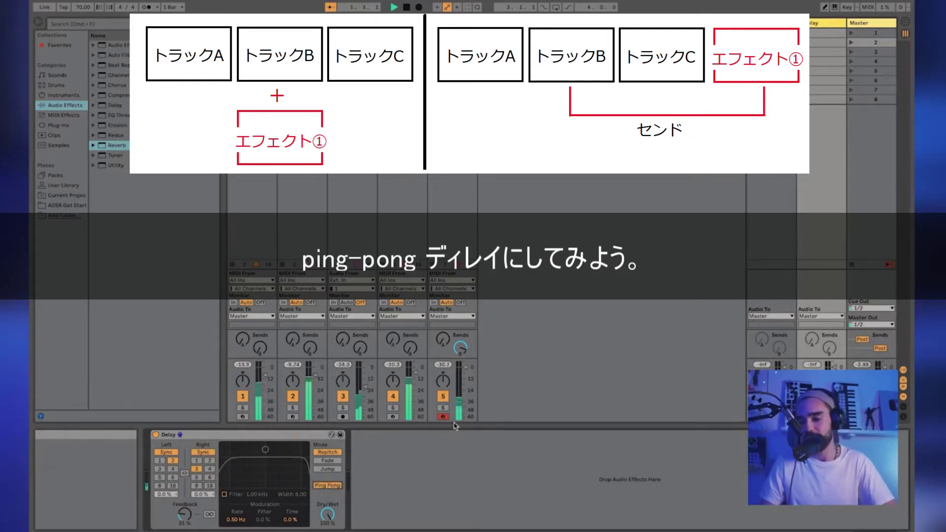